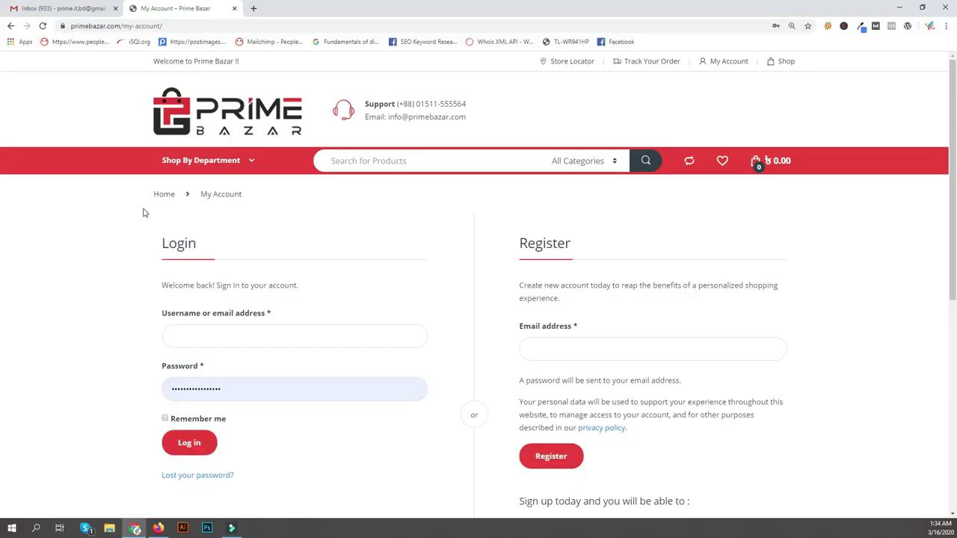
click(363, 66)
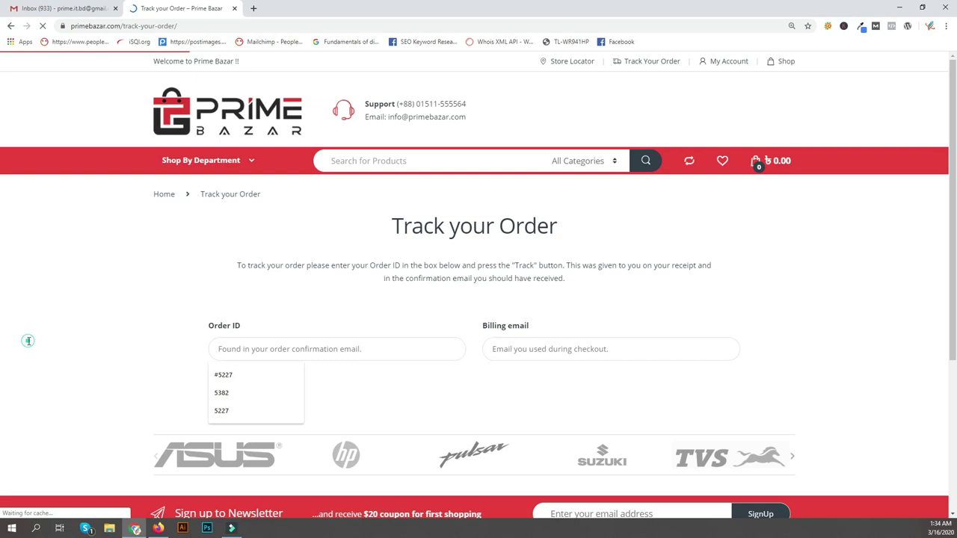
key(Down)
key(Down)
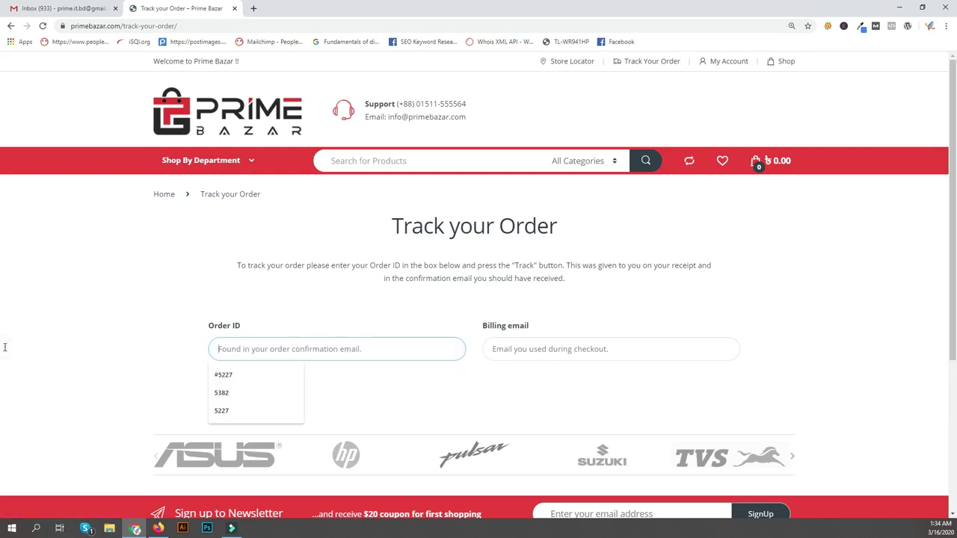
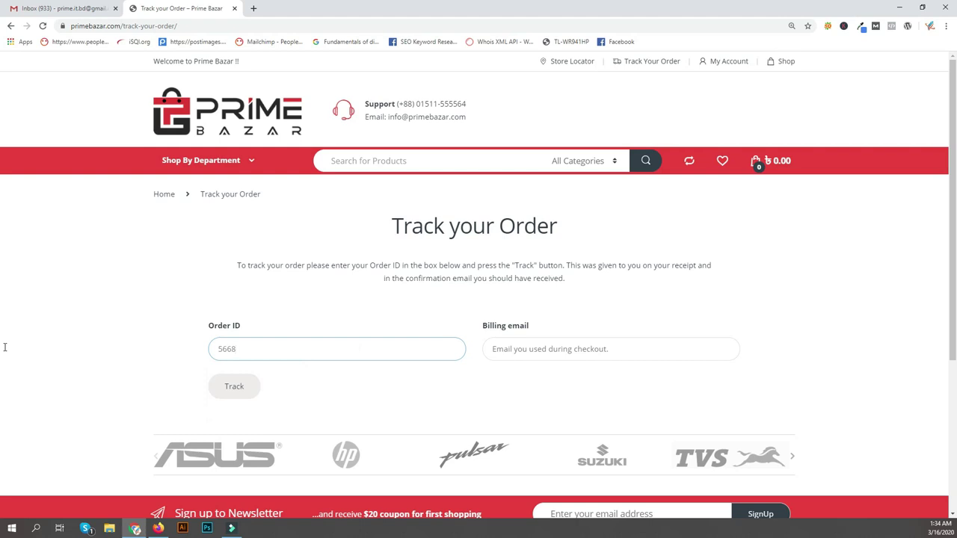
key(Tab)
key(Down)
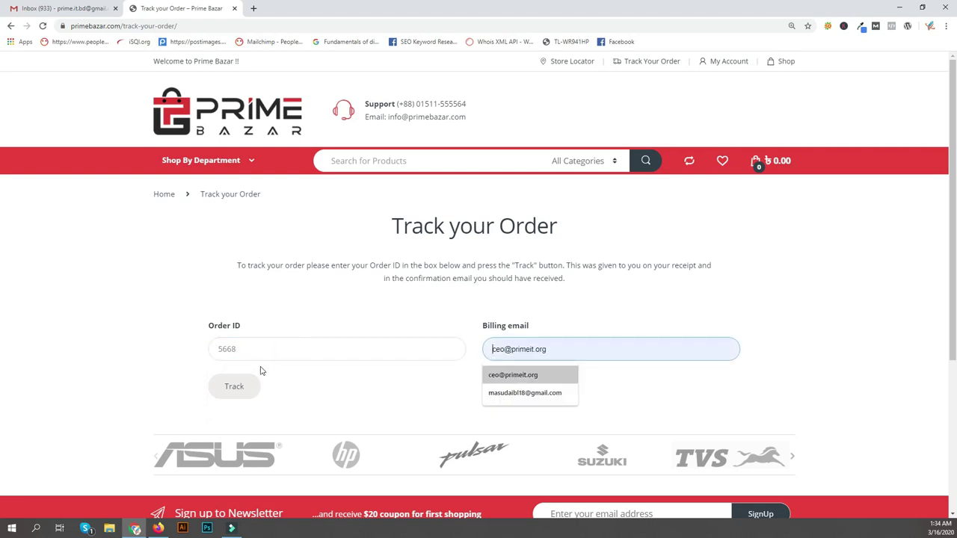
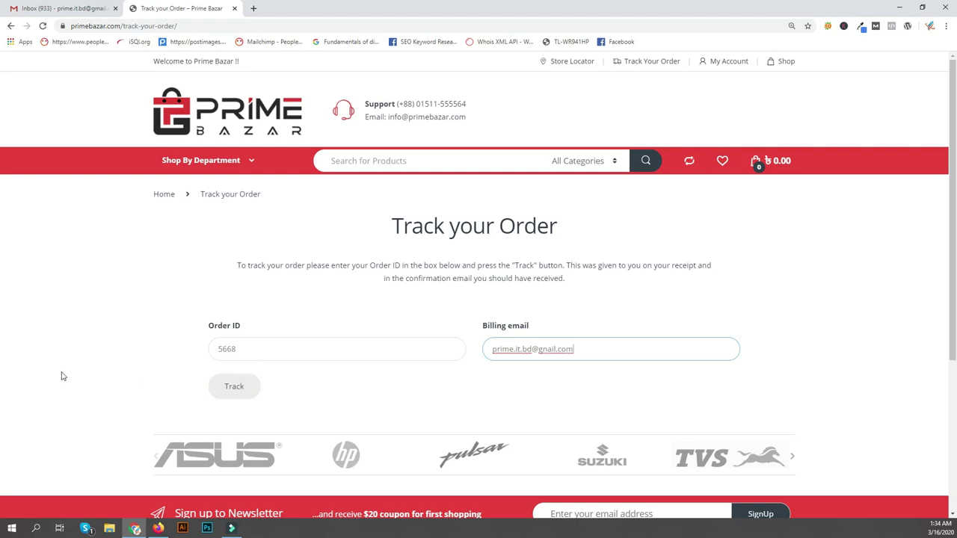
key(Return)
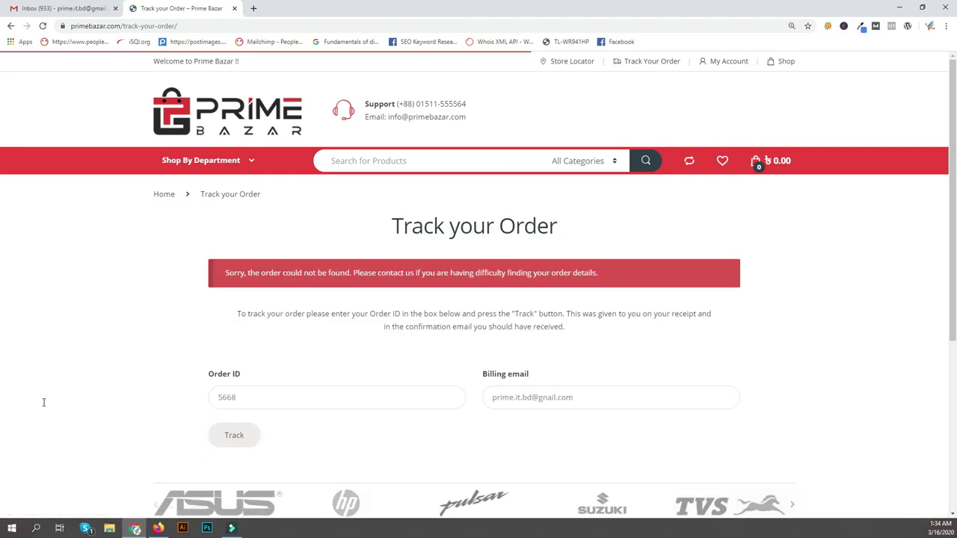
With the order not found, open Prime Bazar's order-received email in Gmail.
click(43, 400)
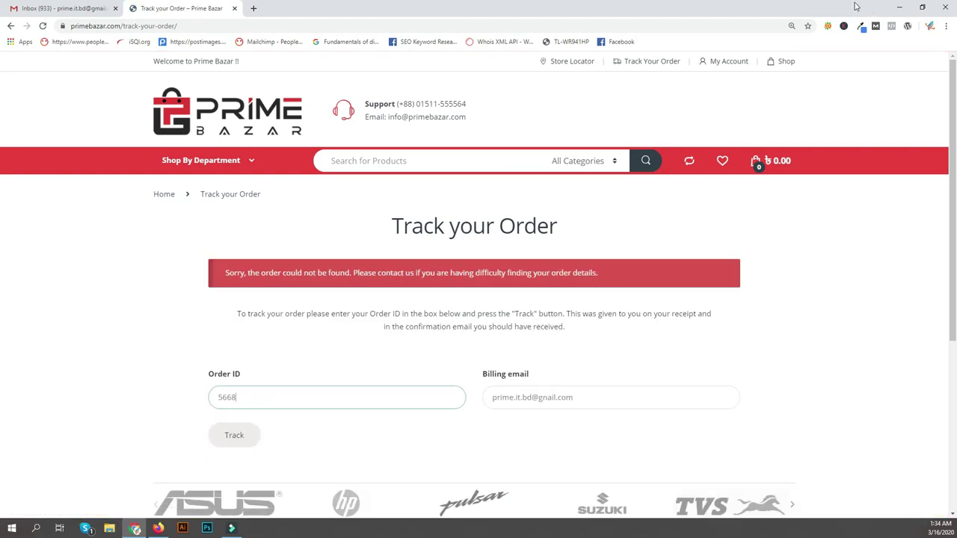
key(ctrl+shift+Tab)
key(Return)
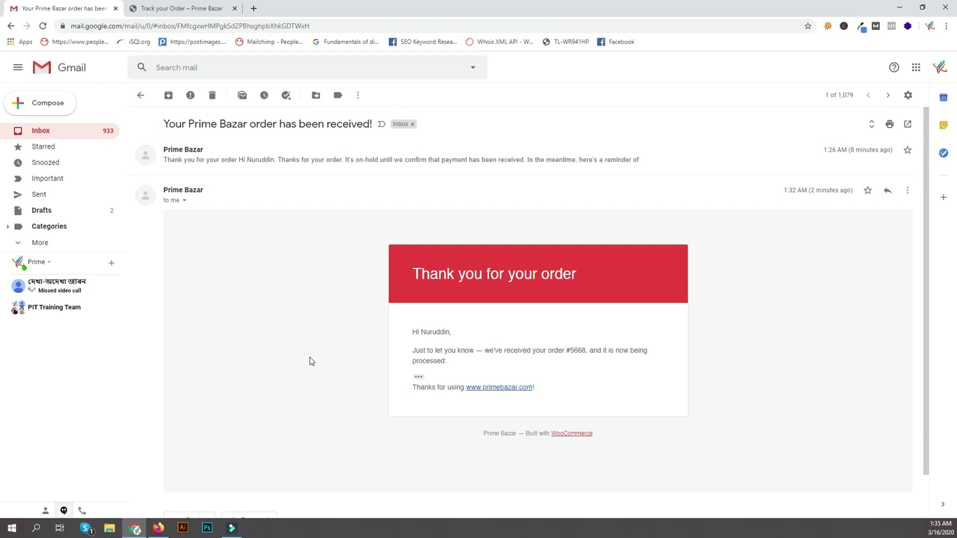
key(ctrl+Tab)
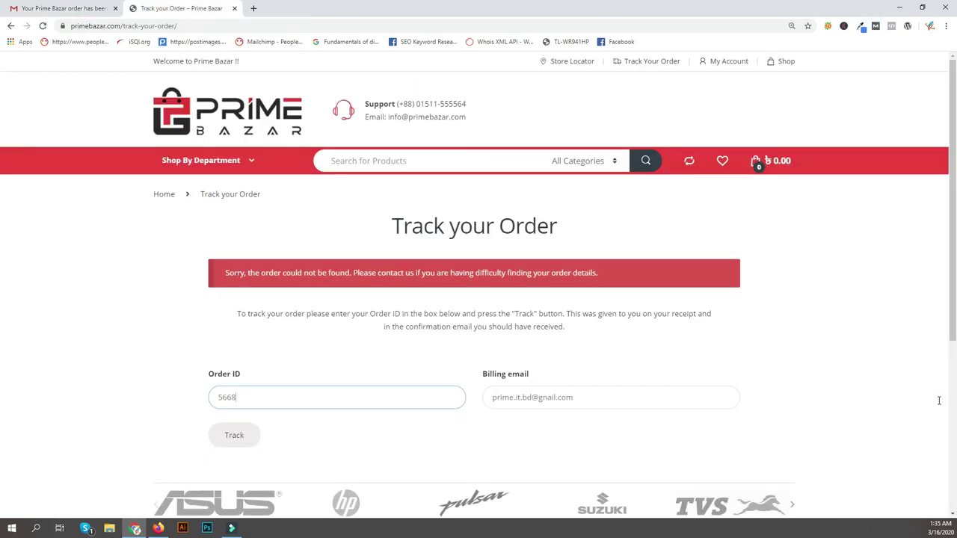
key(Tab)
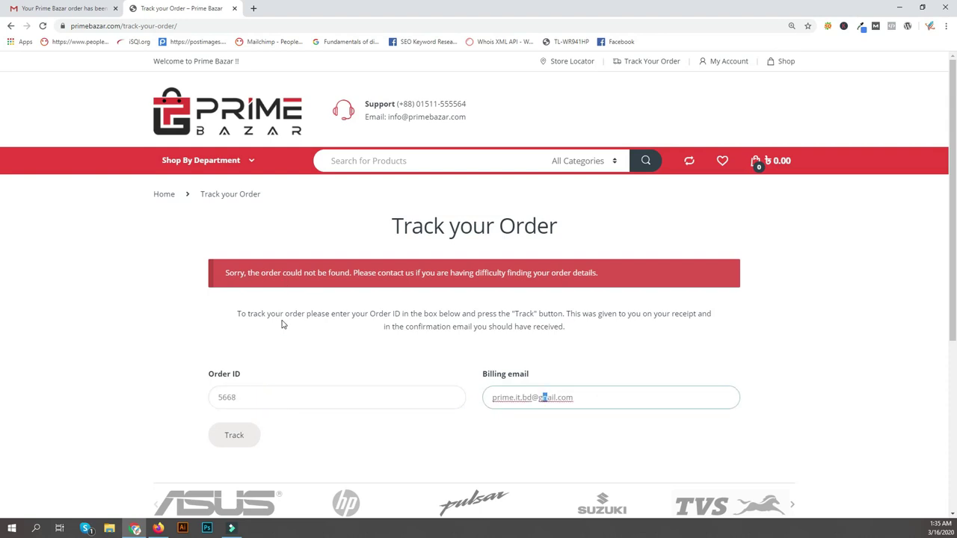
text(m)
key(Return)
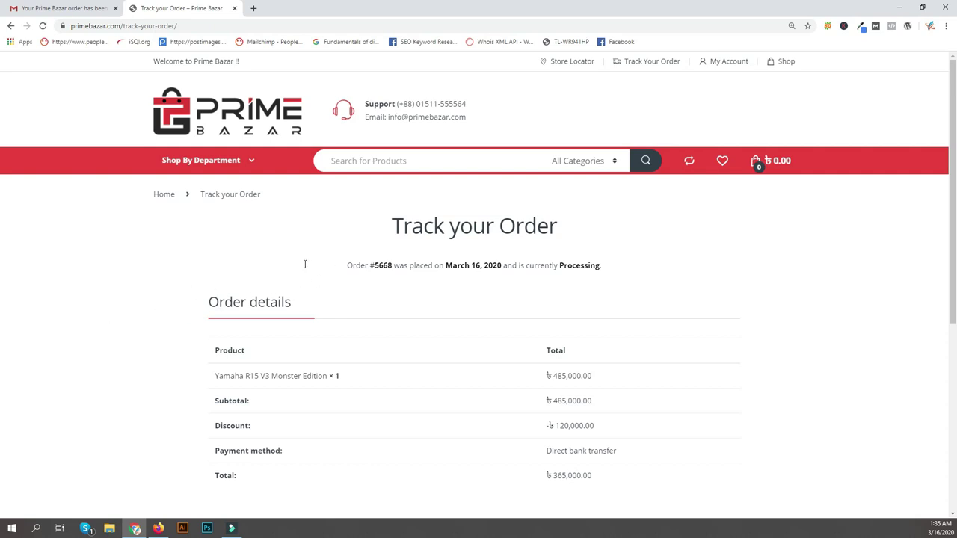
Reopen the Prime Bazar order thread in Gmail and scroll through its earlier on-hold notice.
key(ctrl+Tab)
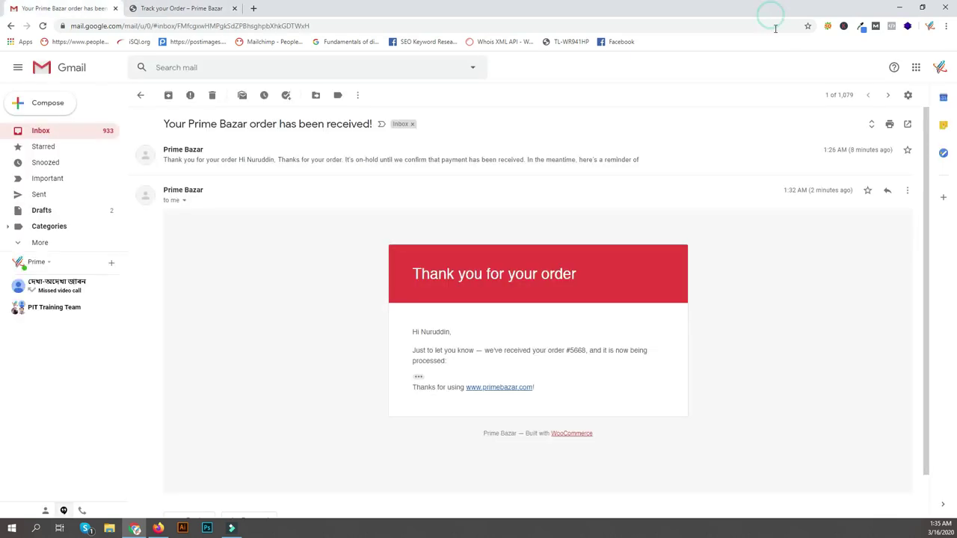
key(u)
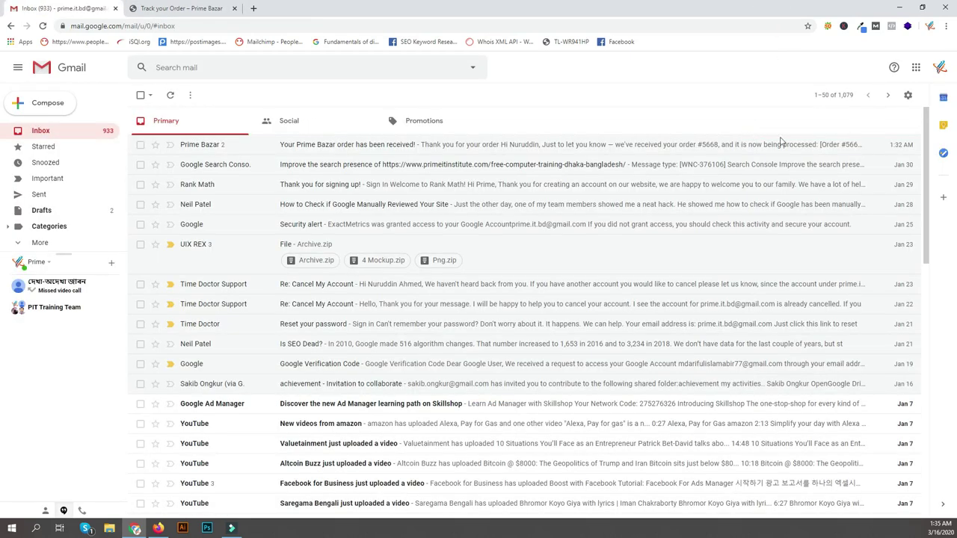
key(Return)
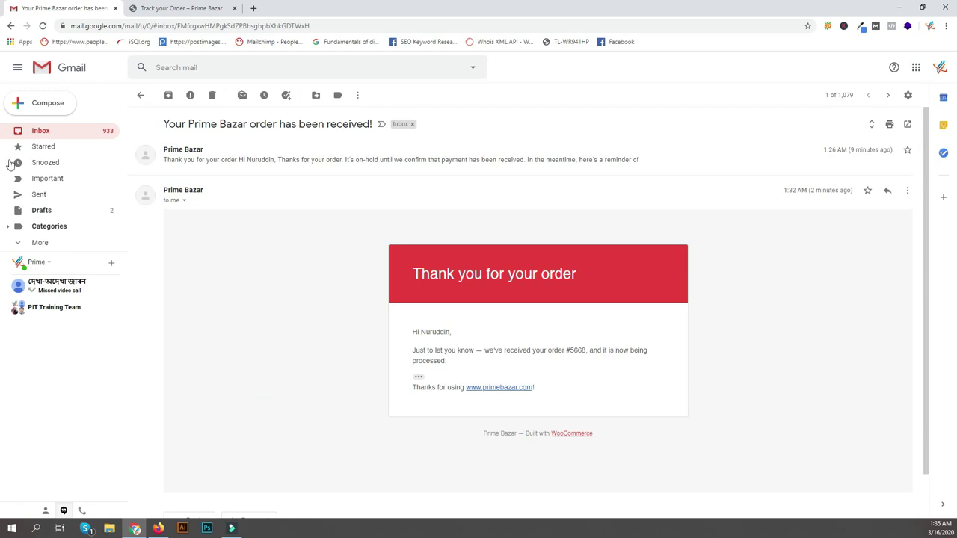
scroll(218, 340, down, 8)
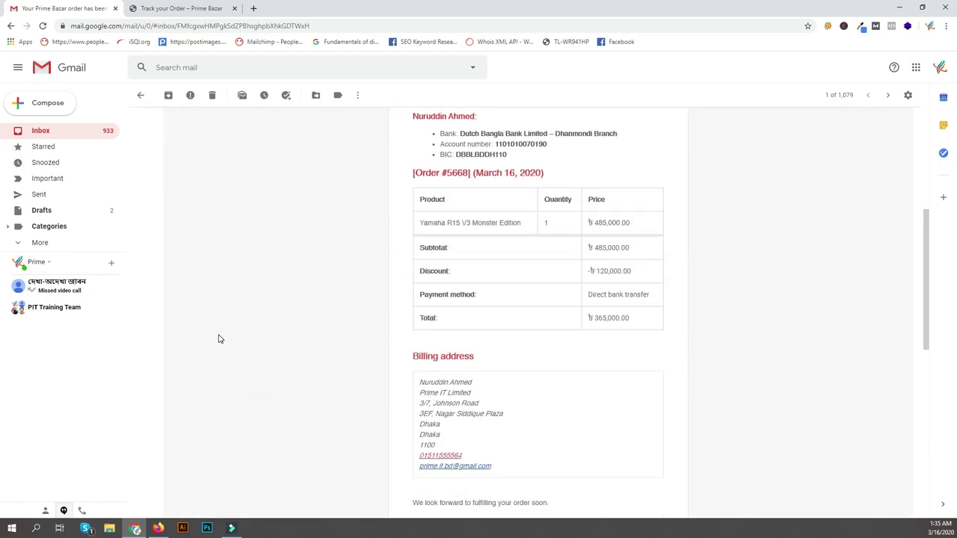
scroll(219, 338, up, 2)
scroll(919, 233, up, 6)
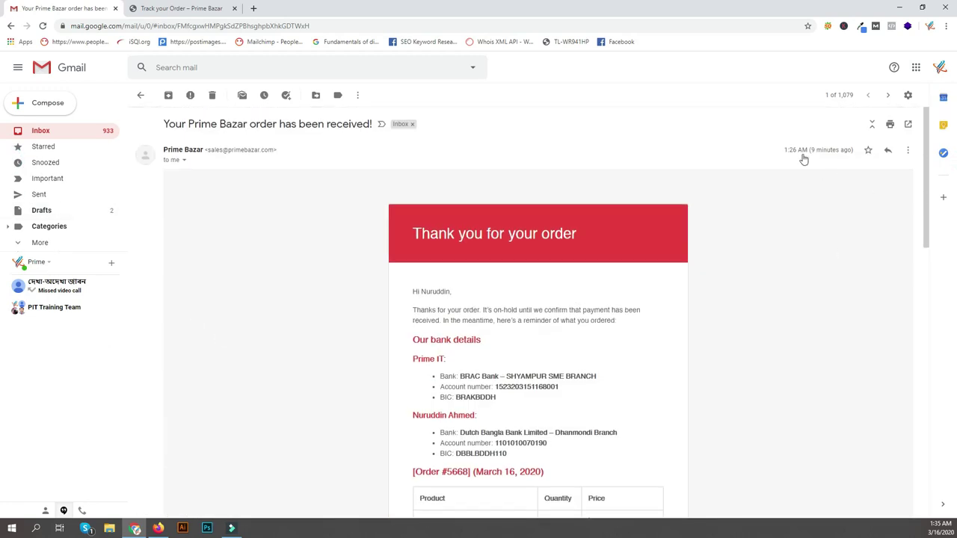
click(768, 132)
key(u)
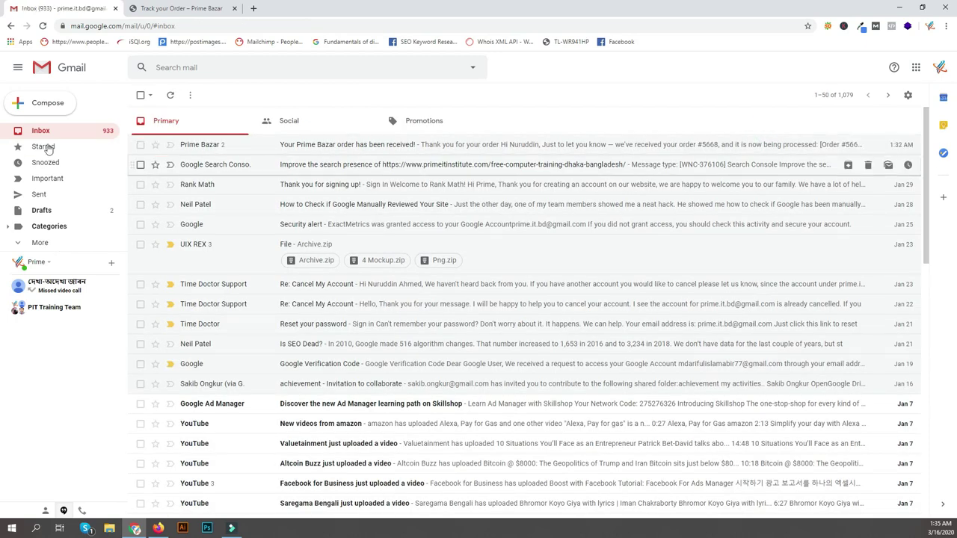
key(Return)
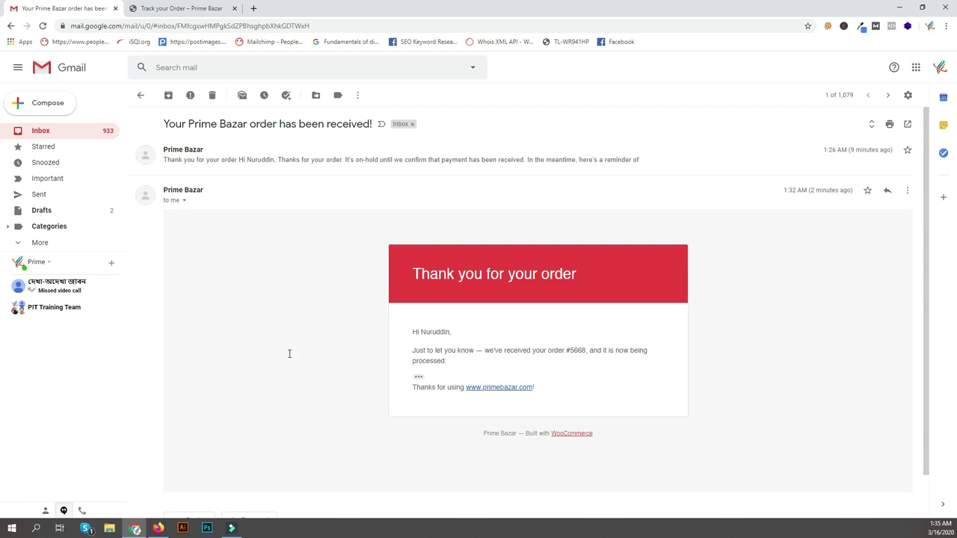
drag(225, 348, 281, 369)
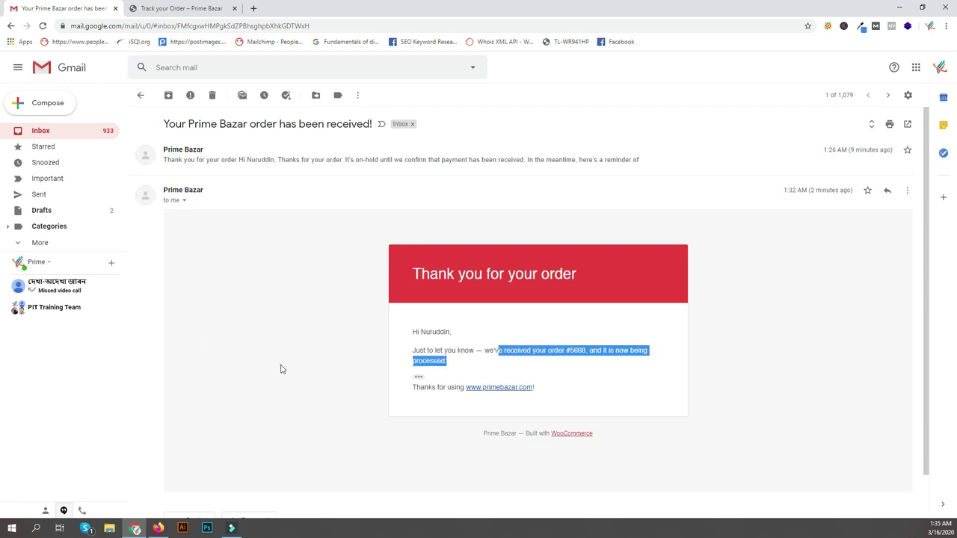
click(281, 370)
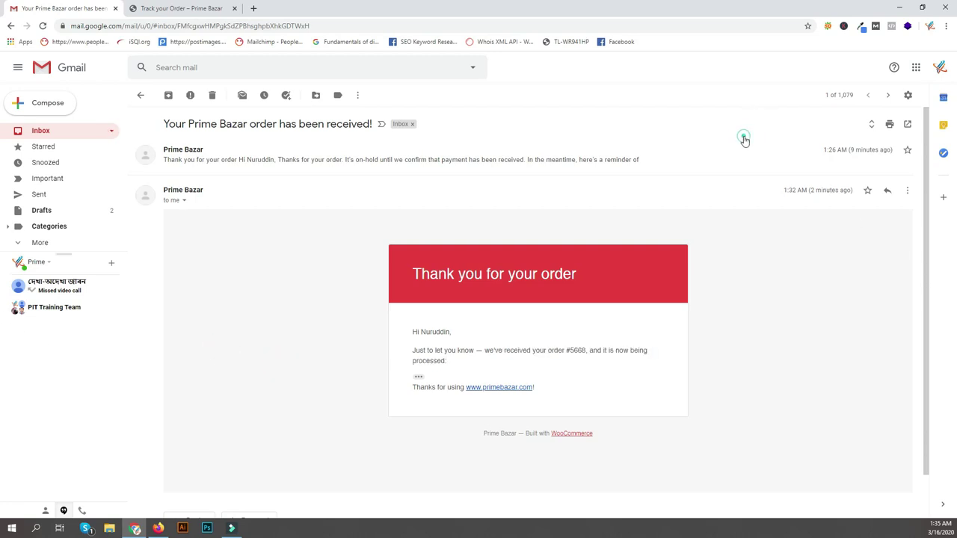
click(744, 140)
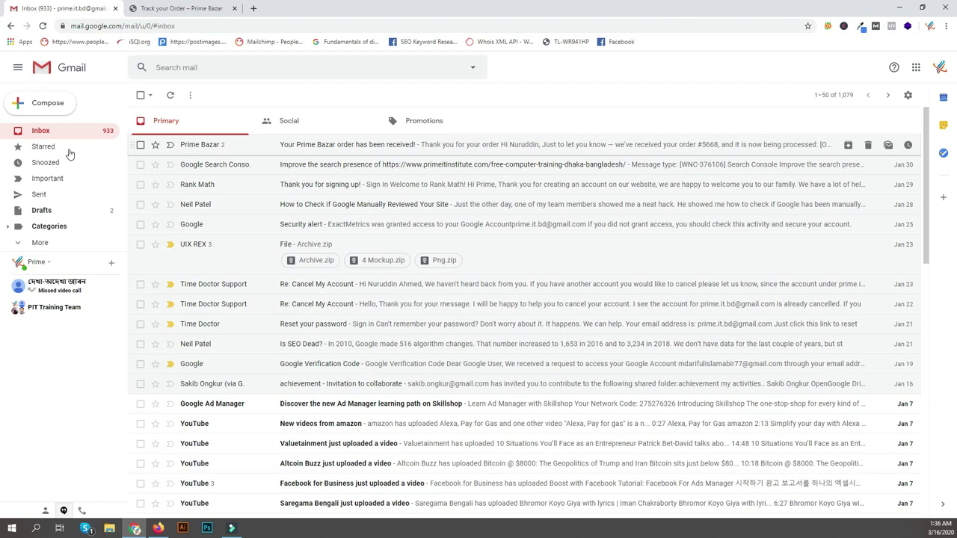
Go to My Account, clear the autofilled username, and recheck the order email in Gmail.
click(179, 8)
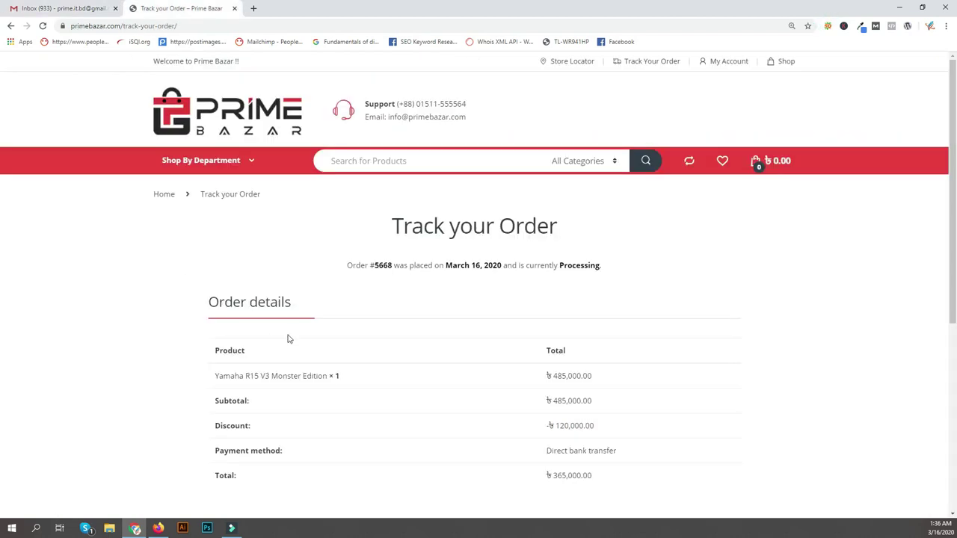
click(439, 62)
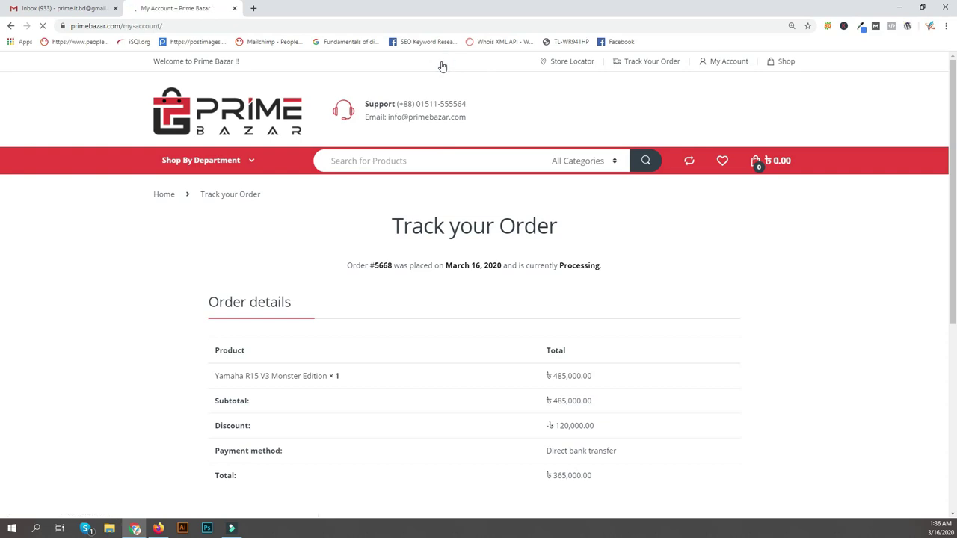
scroll(41, 284, down, 1)
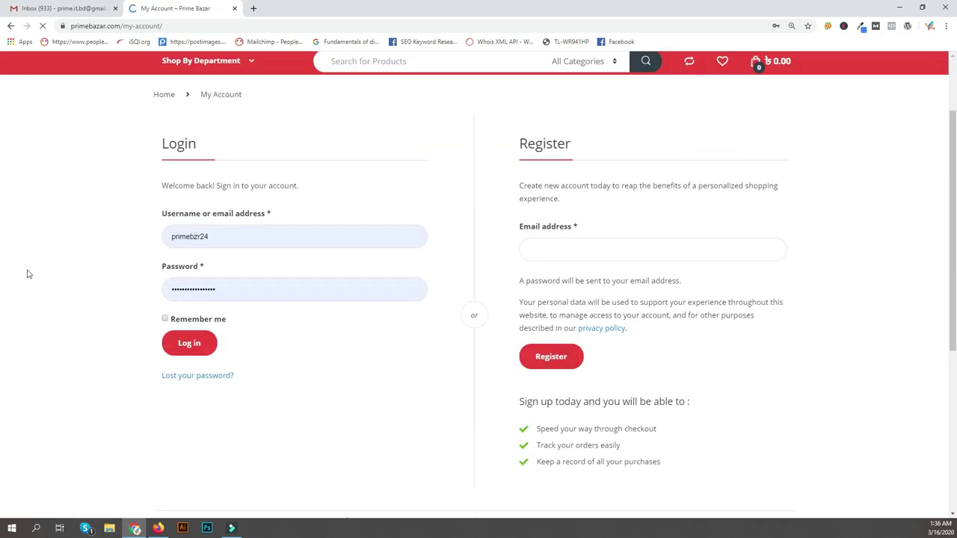
key(ctrl+a)
key(BackSpace)
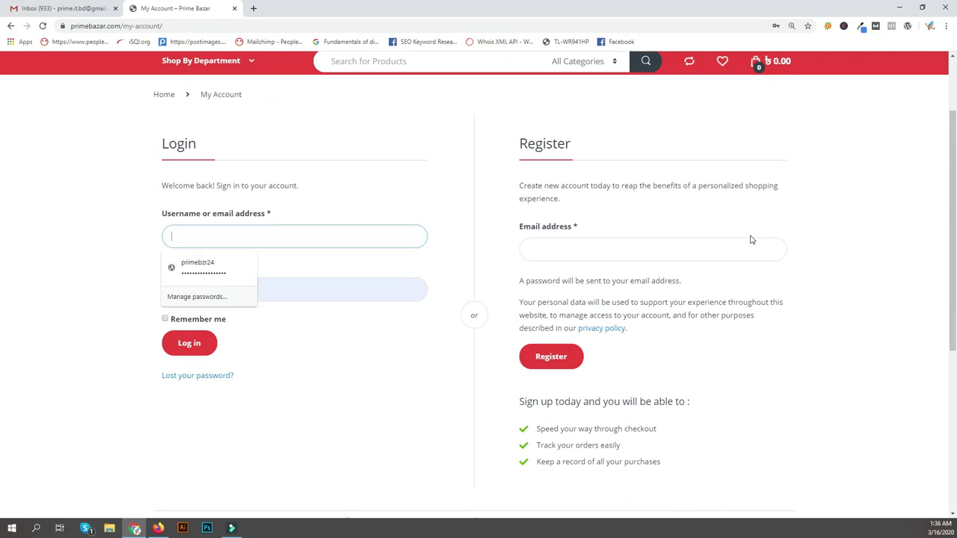
click(60, 8)
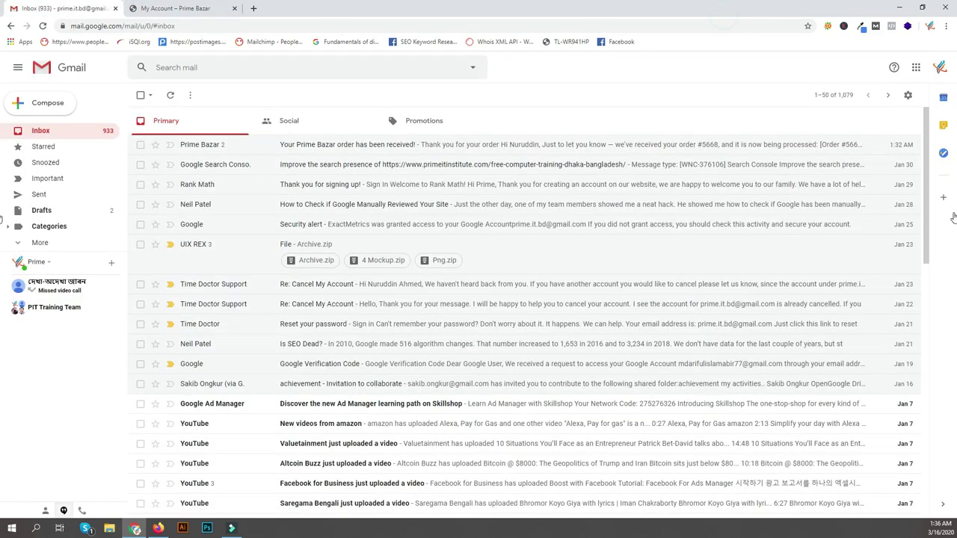
key(Return)
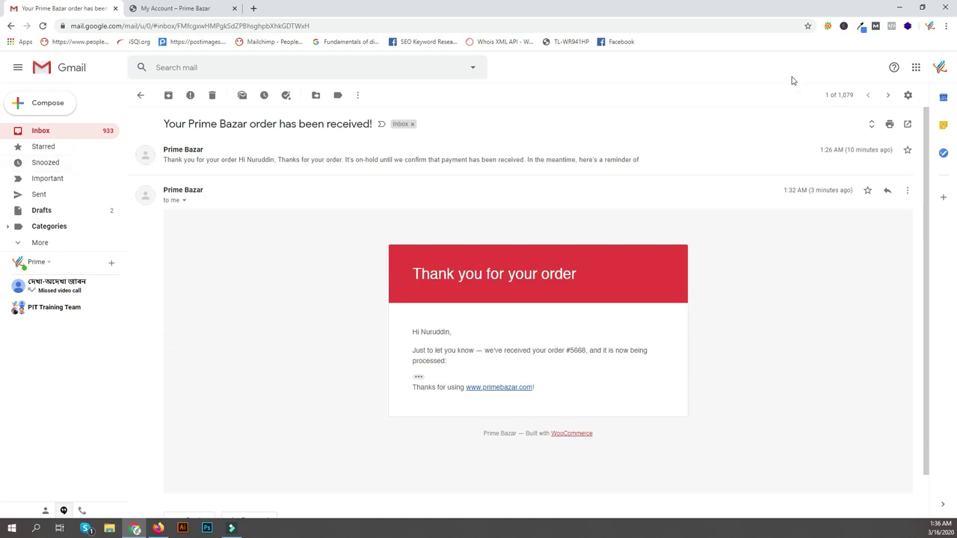
key(ctrl+Tab)
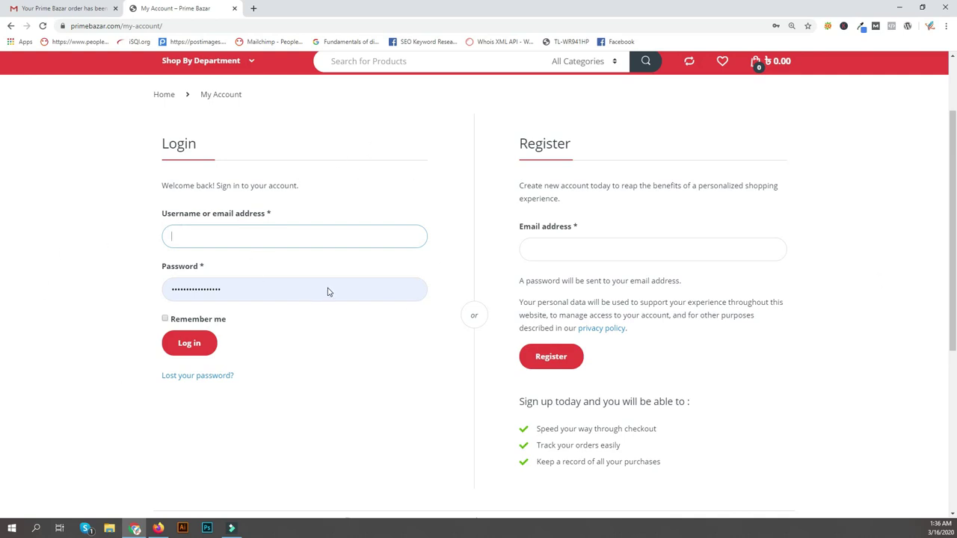
Register a new Prime Bazar account using the store's Gmail address.
key(Tab)
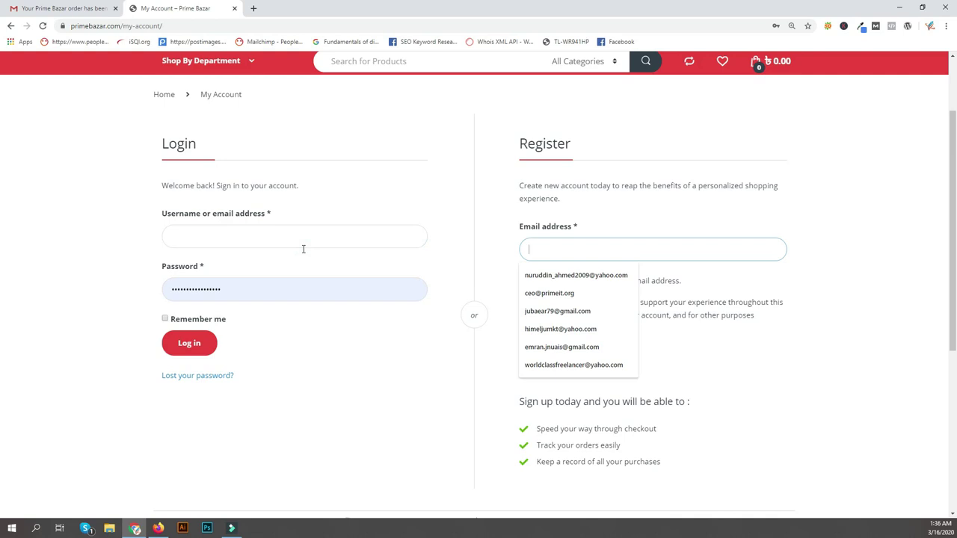
key(Down)
key(Down)
key(Down)
key(Down)
key(Down)
key(Down)
key(Down)
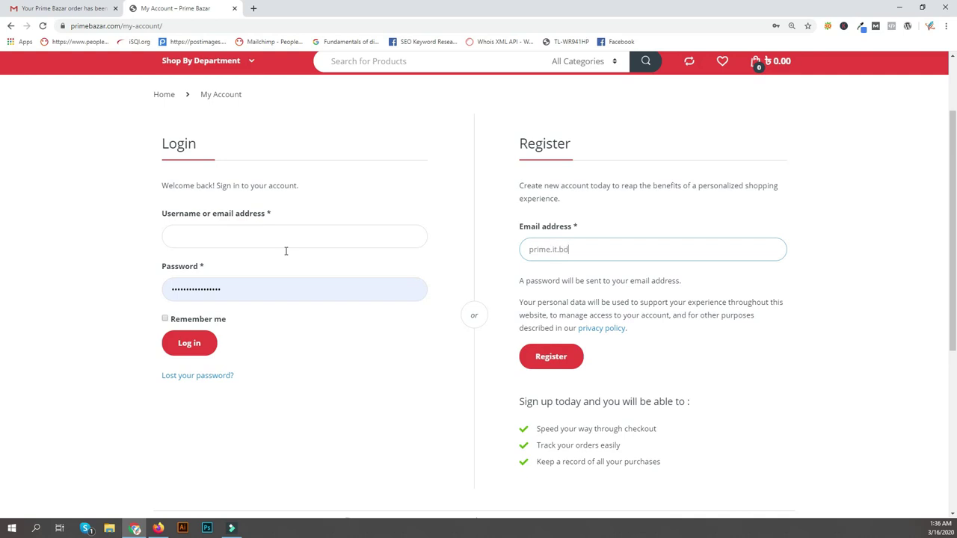
key(Tab)
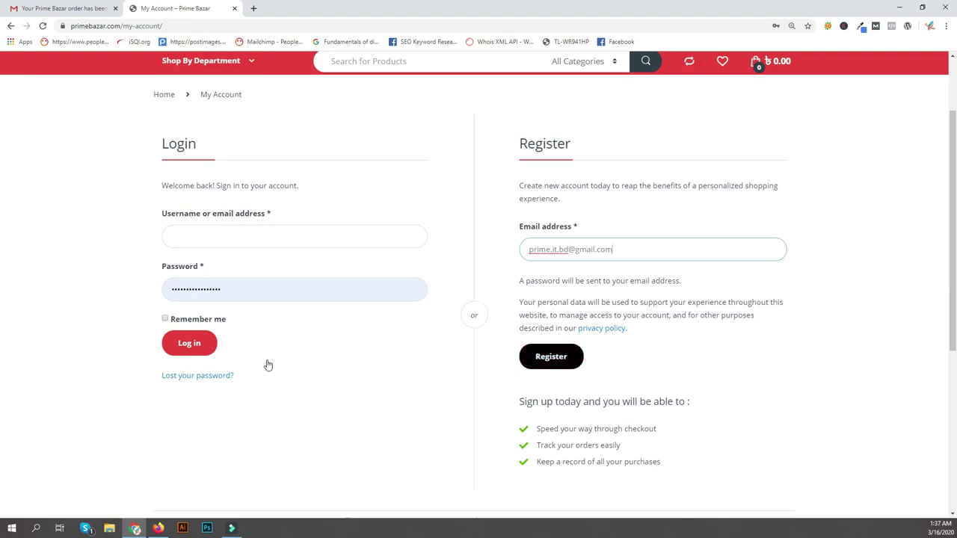
click(206, 341)
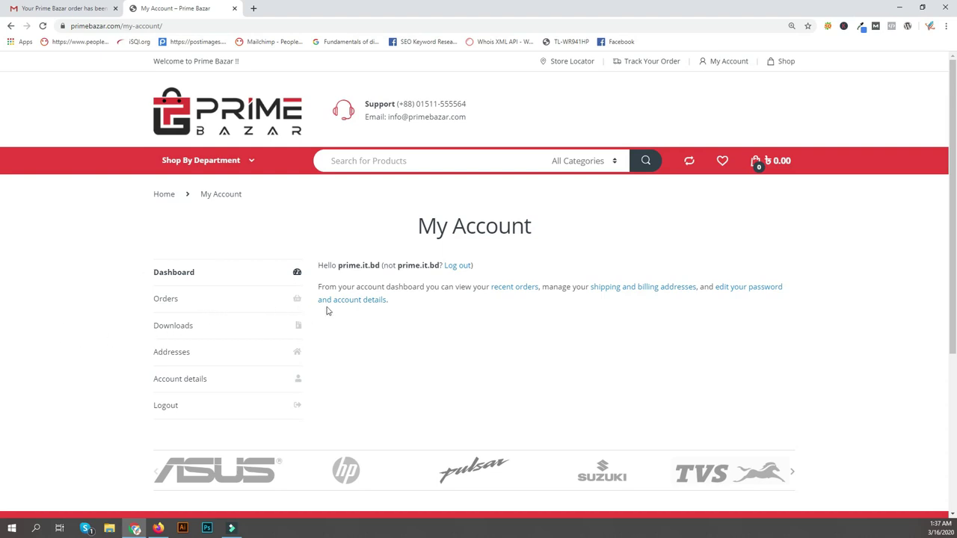
Check the empty Orders and Downloads sections, then go from Dashboard to Account details.
click(879, 303)
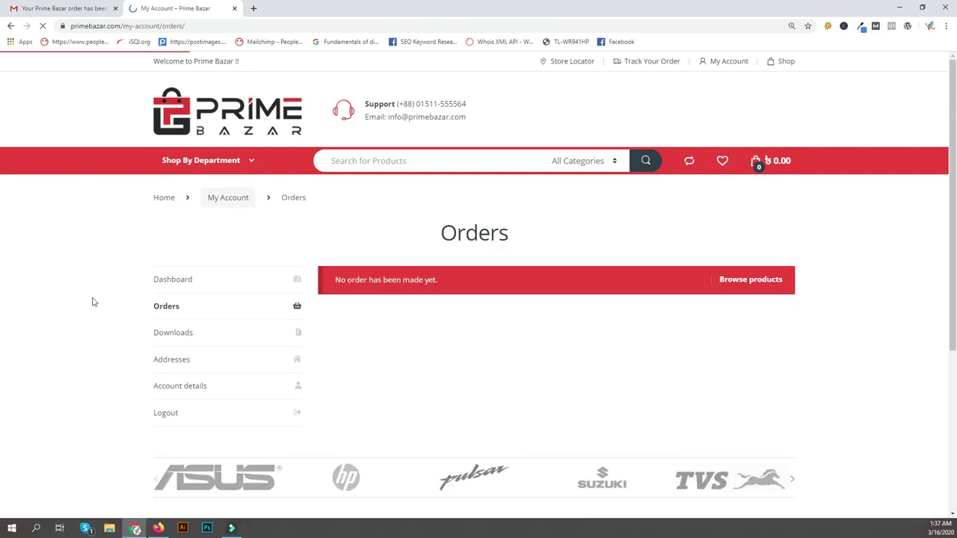
click(845, 334)
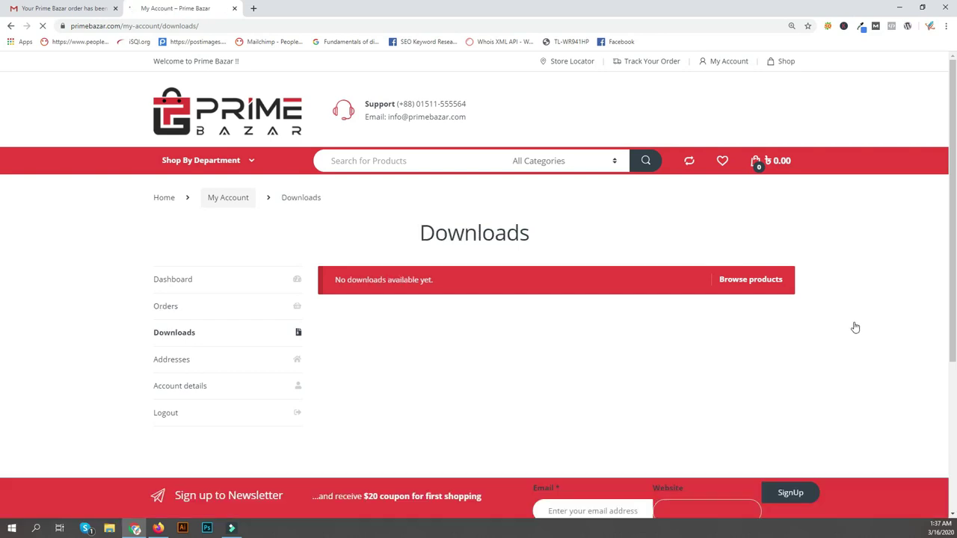
click(857, 278)
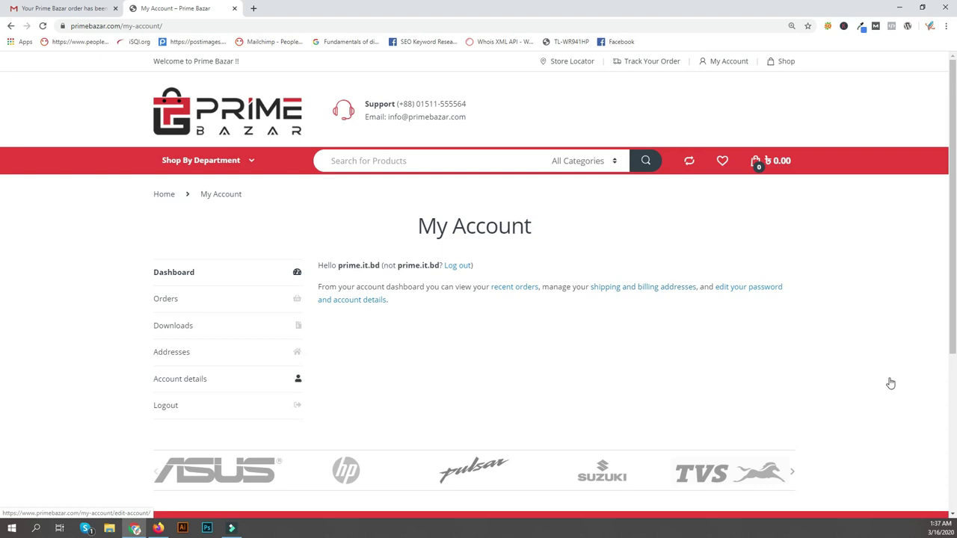
key(Tab)
key(Return)
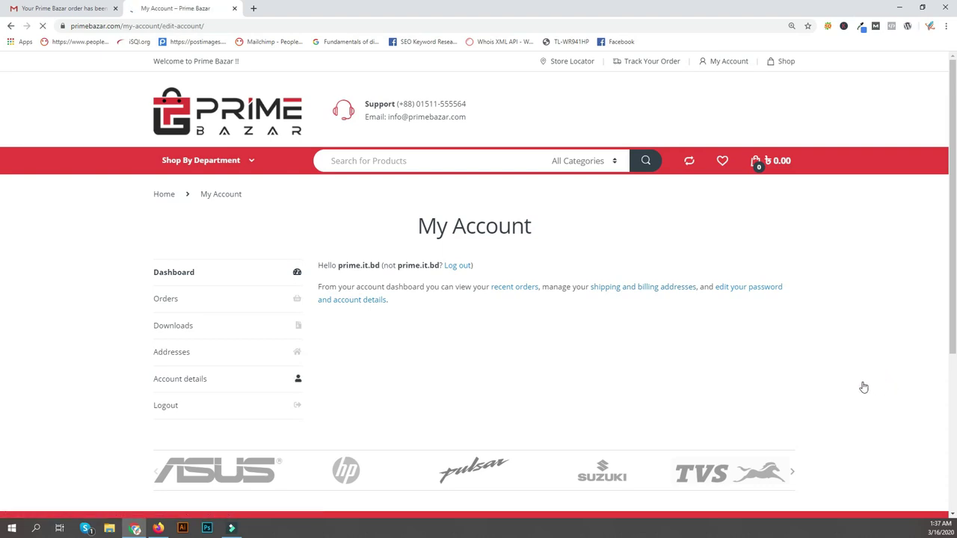
Enter the customer's first and last name, replacing the display name with the first name.
scroll(202, 346, down, 1)
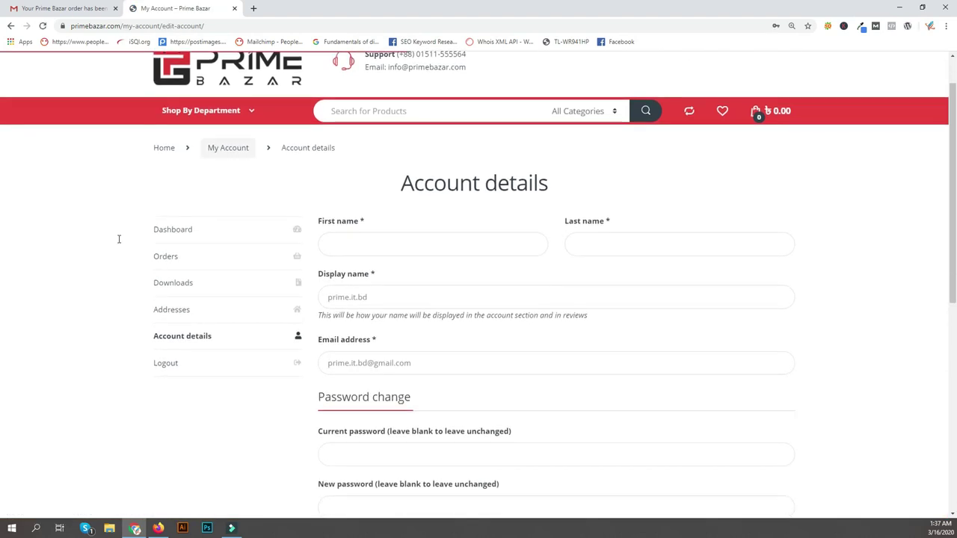
click(338, 240)
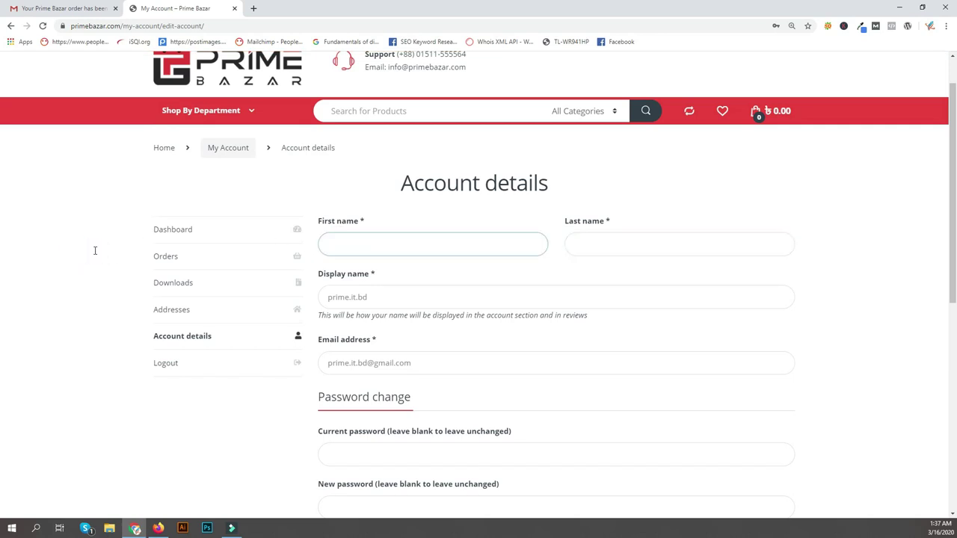
key(Tab)
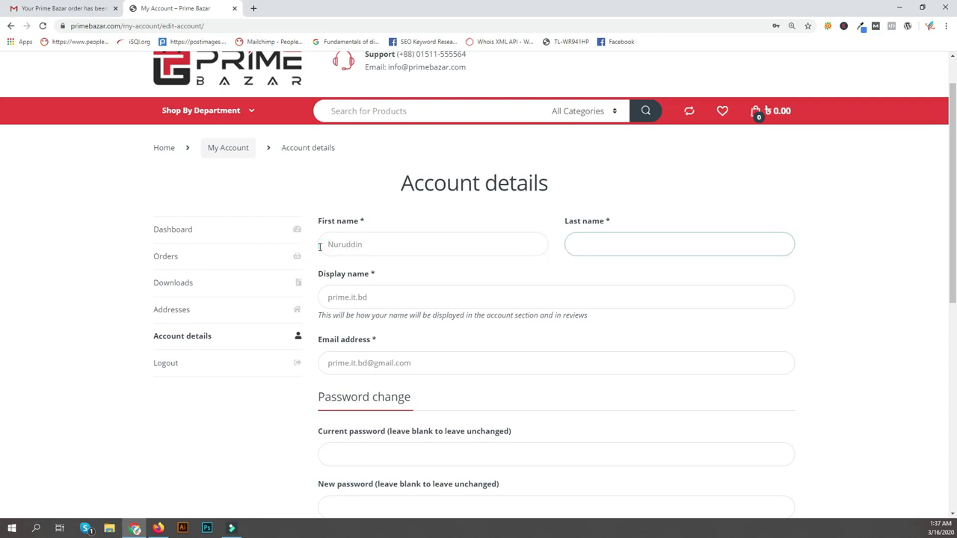
key(Tab)
key(ctrl+a)
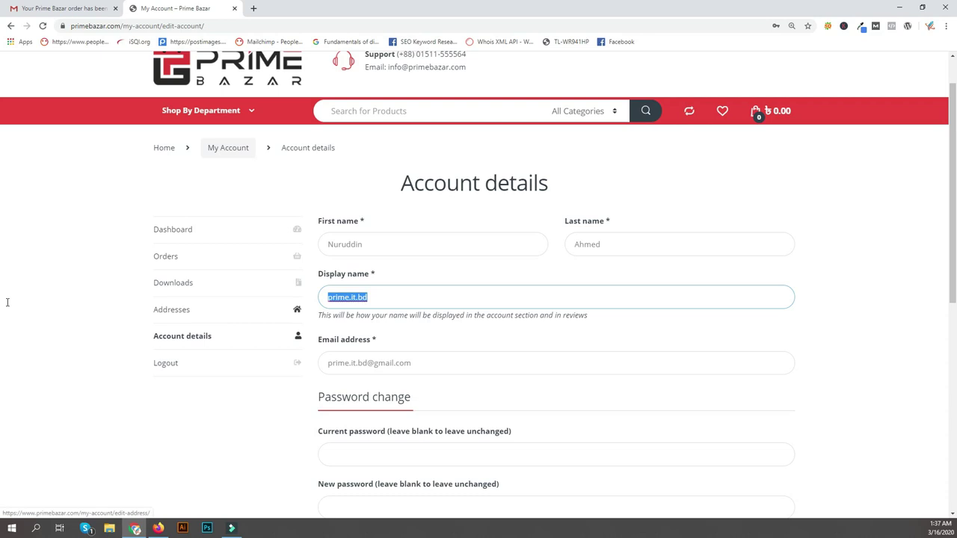
text(Nuruddin)
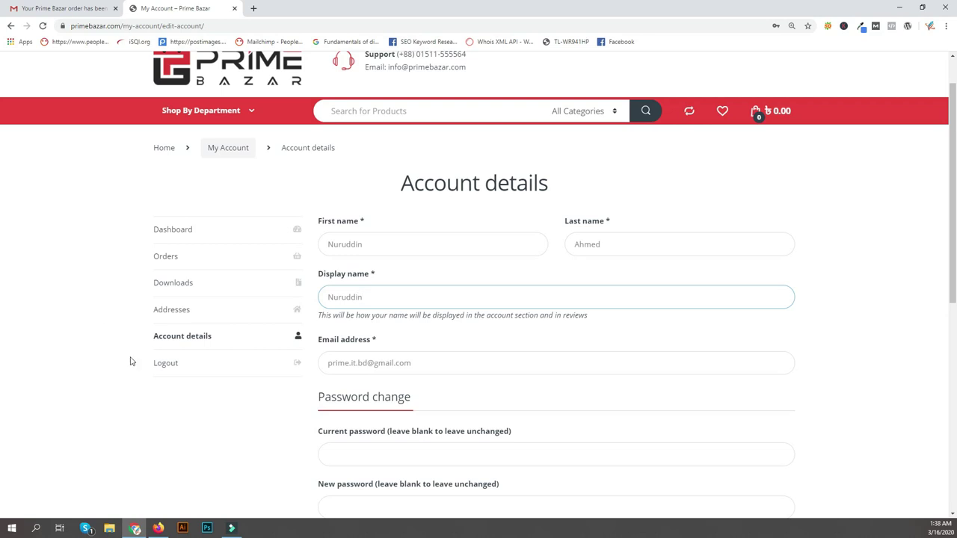
Save the account details changes and return to the Gmail inbox.
scroll(149, 381, down, 3)
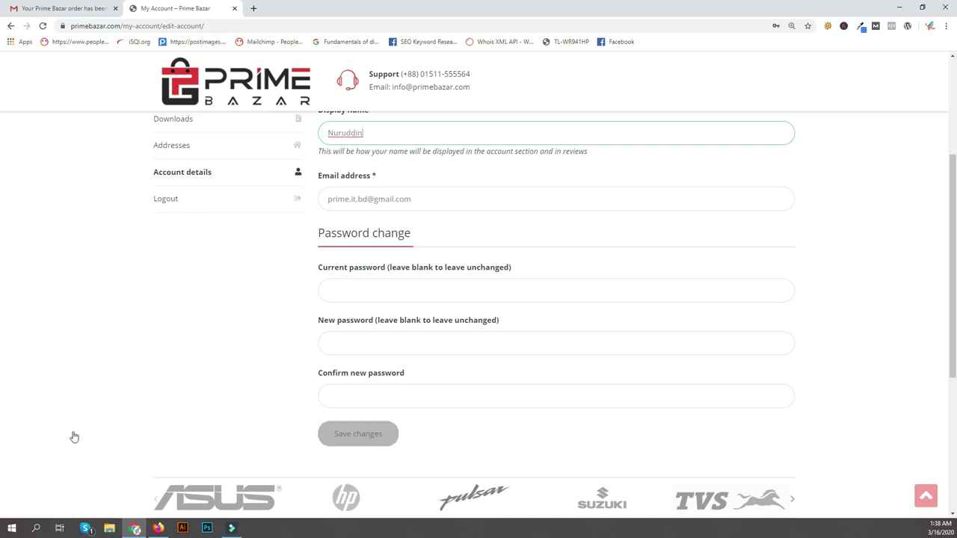
key(Return)
scroll(946, 342, up, 2)
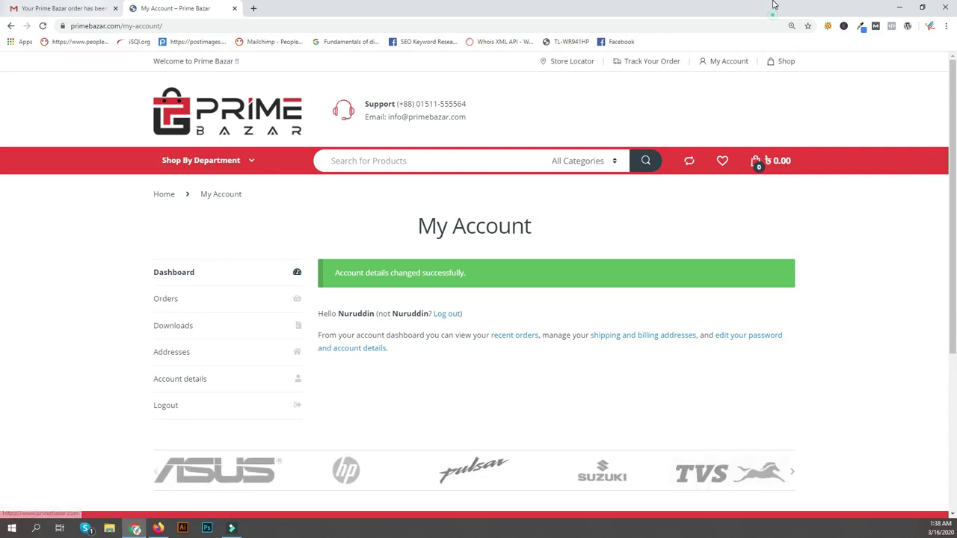
key(ctrl+shift+Tab)
key(u)
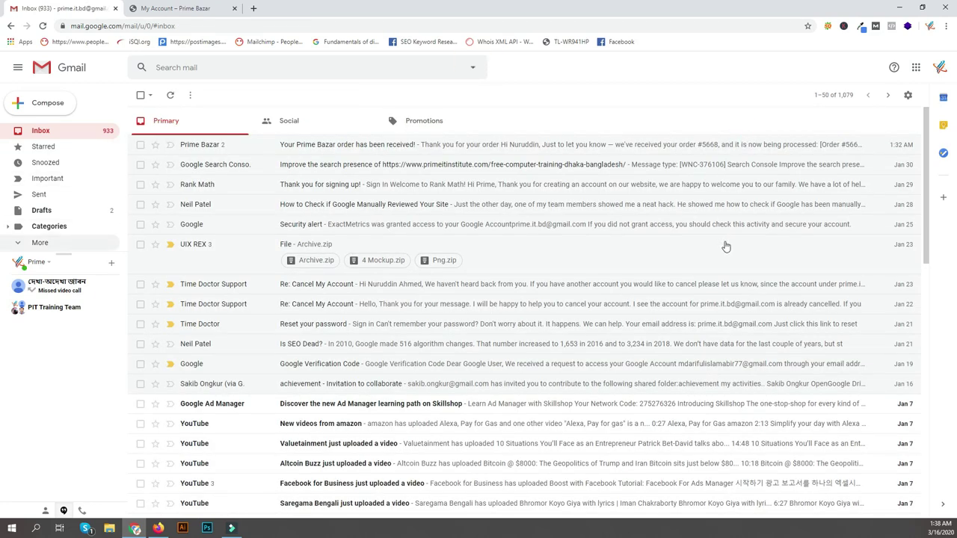
Open the account-created welcome email in Spam, mark it not spam, and return to the inbox.
key(Return)
key(Down)
key(Down)
key(Down)
key(Down)
key(Down)
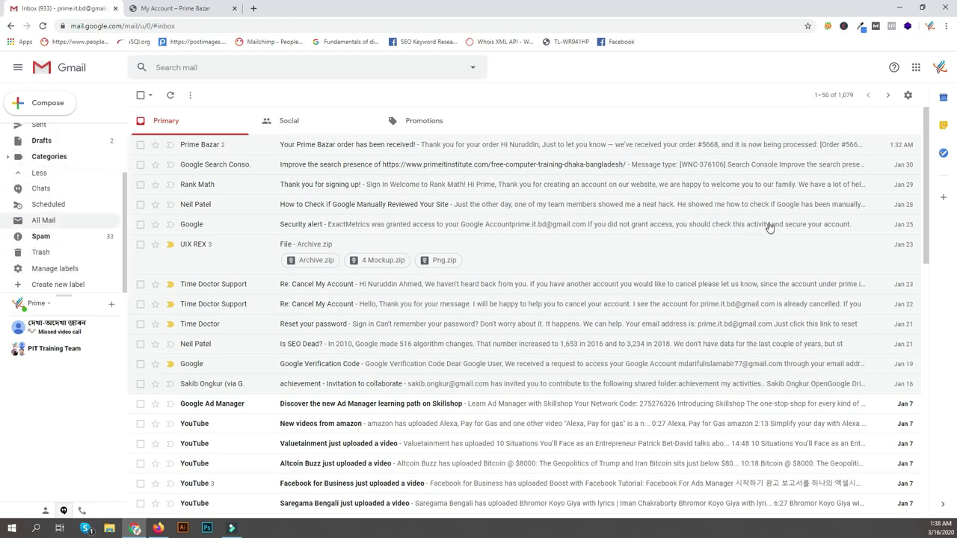
key(Return)
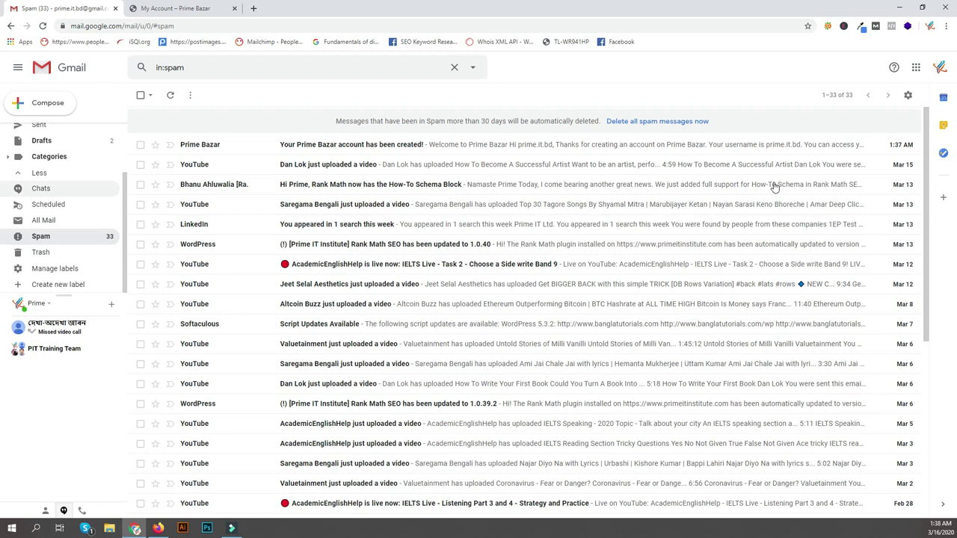
key(Return)
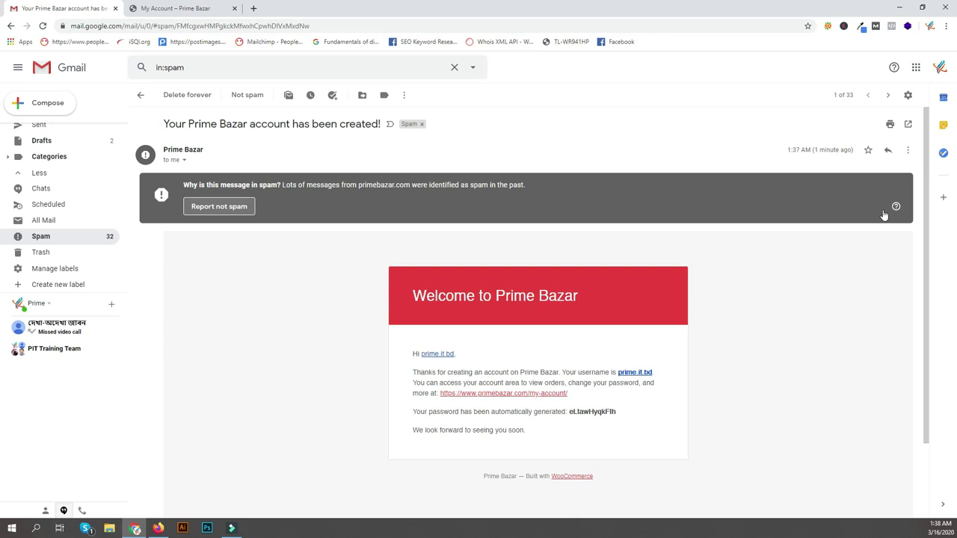
key(shift+1)
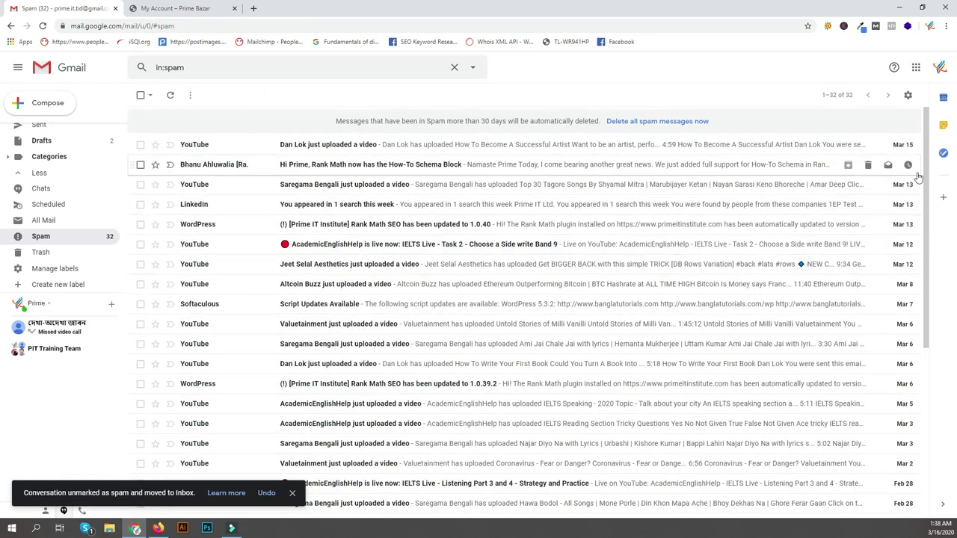
key(g)
key(i)
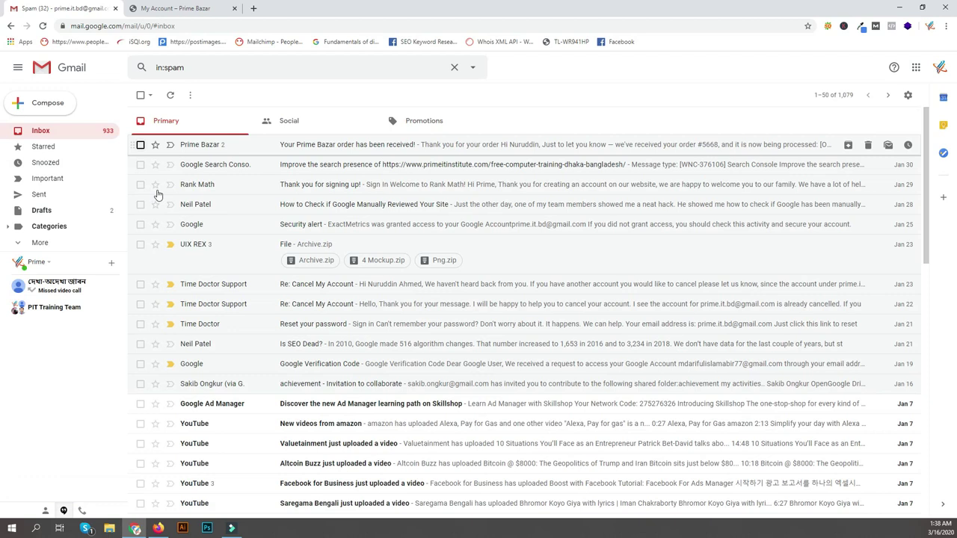
click(142, 148)
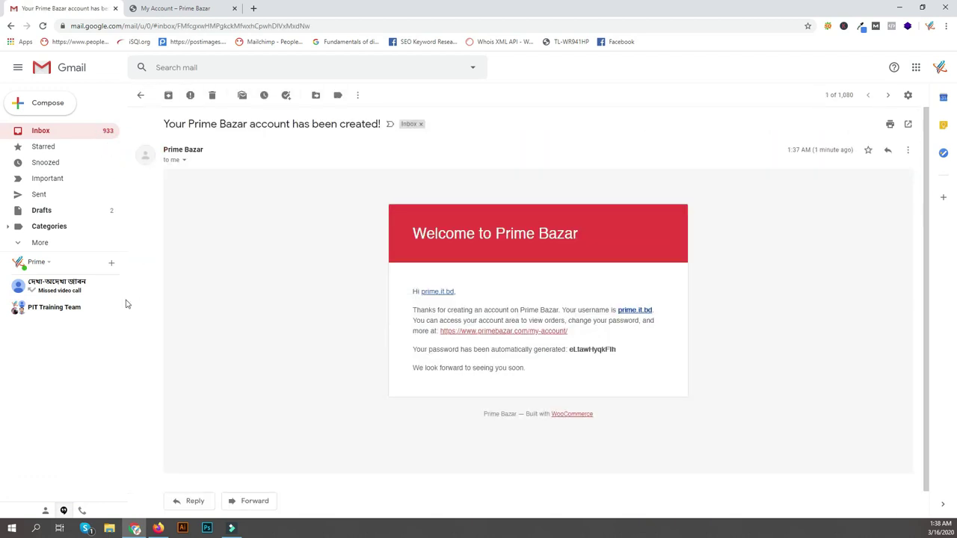
drag(347, 353, 293, 353)
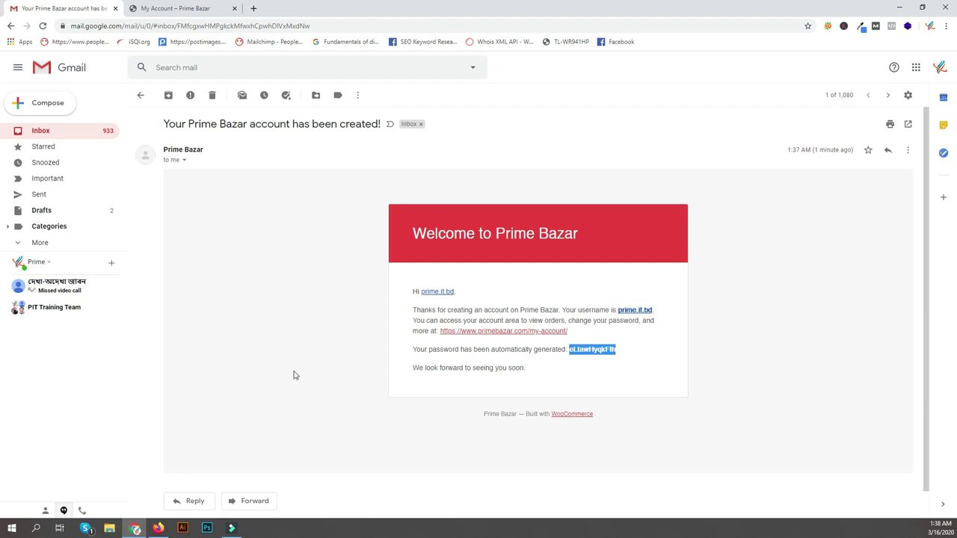
right_click(307, 350)
click(320, 357)
click(300, 358)
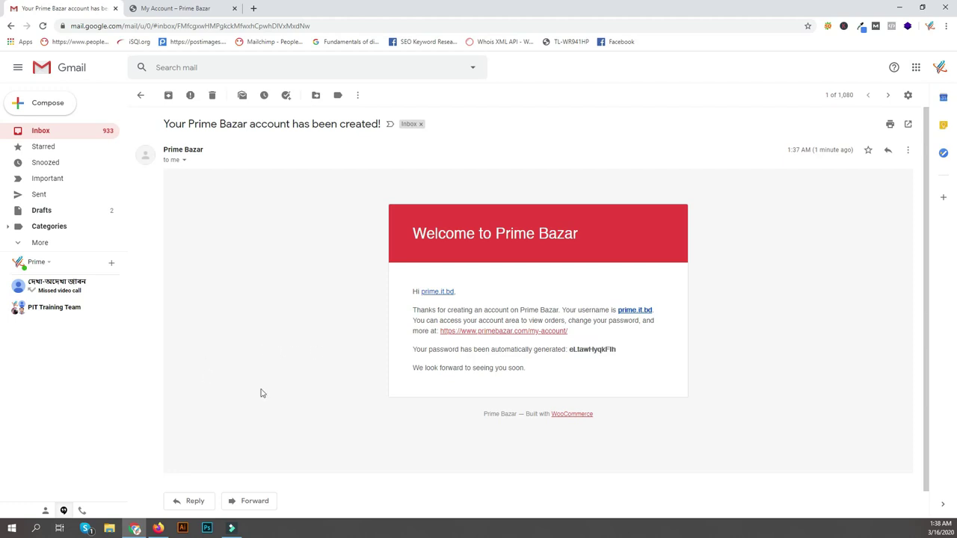
key(ctrl+Tab)
key(F5)
click(874, 378)
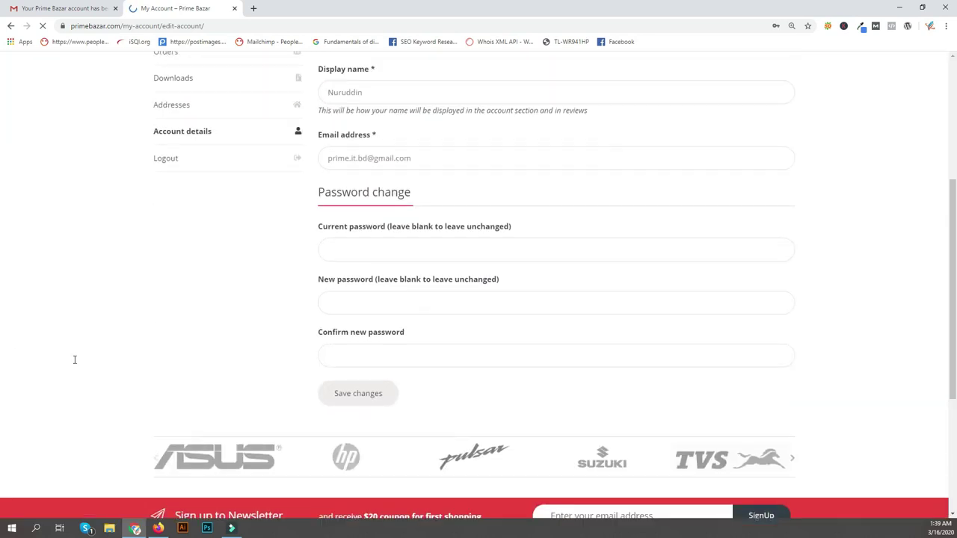
Paste the copied auto-generated password into the Current password field.
click(98, 294)
click(100, 286)
key(Menu)
key(p)
key(Return)
Type a new password, then erase it and dismiss the saved-password suggestions.
click(107, 348)
key(Tab)
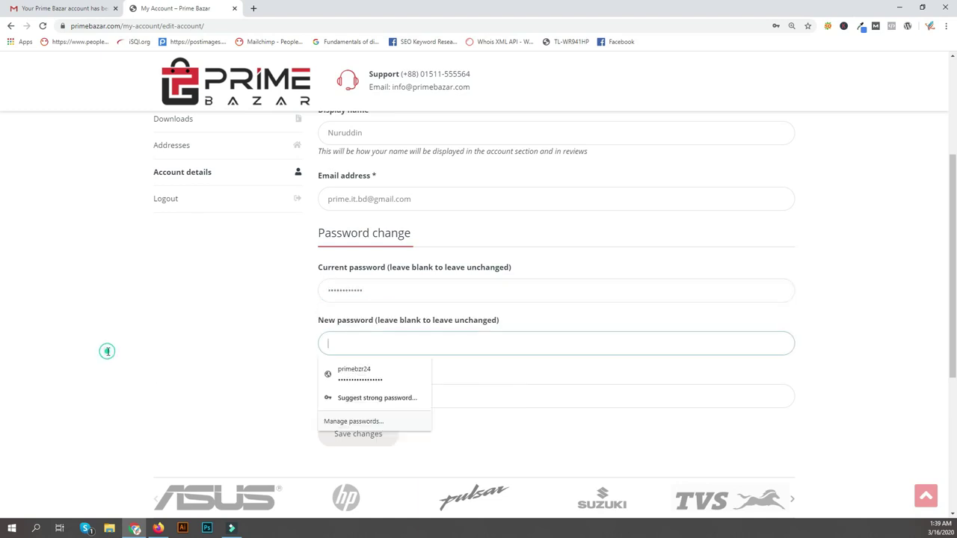
text(•••••••••••••)
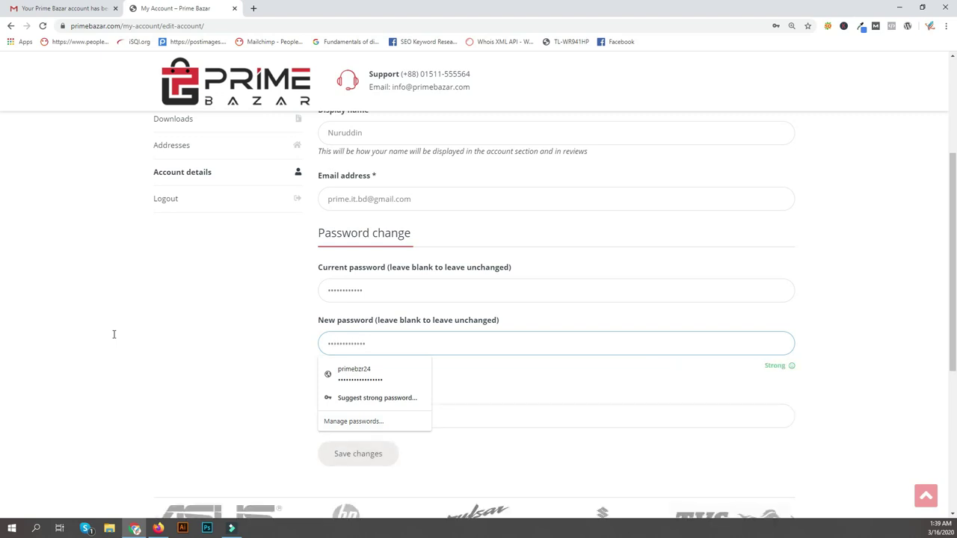
click(207, 411)
key(Tab)
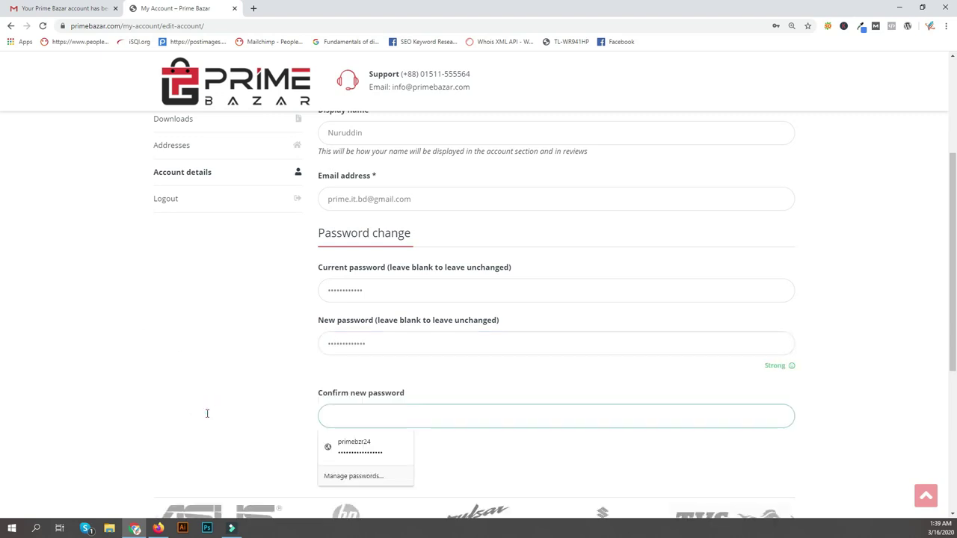
click(128, 343)
key(Tab)
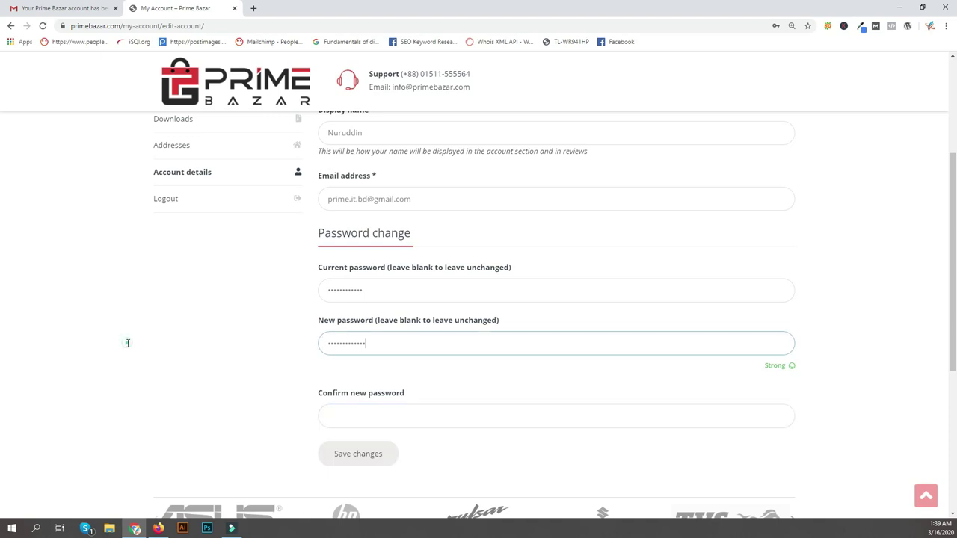
key(BackSpace)
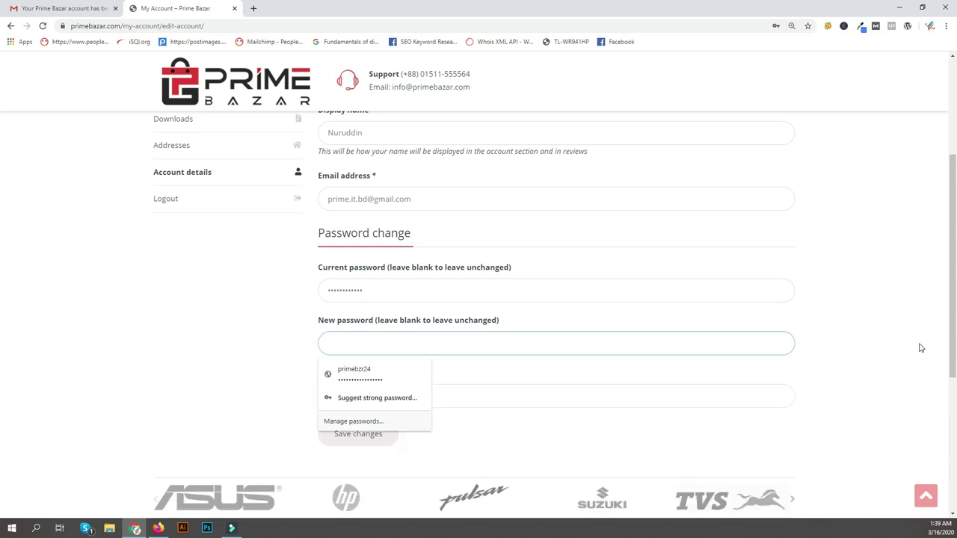
click(941, 329)
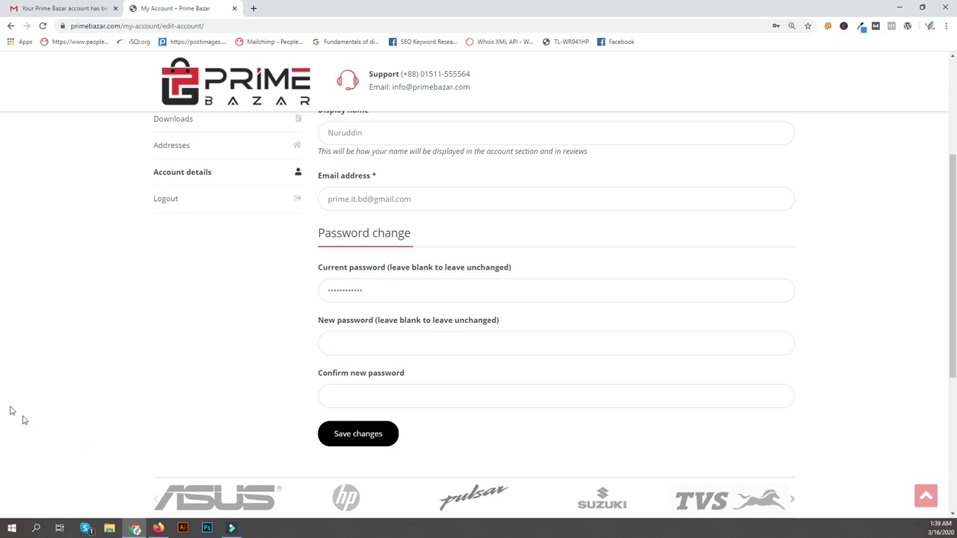
scroll(953, 400, up, 2)
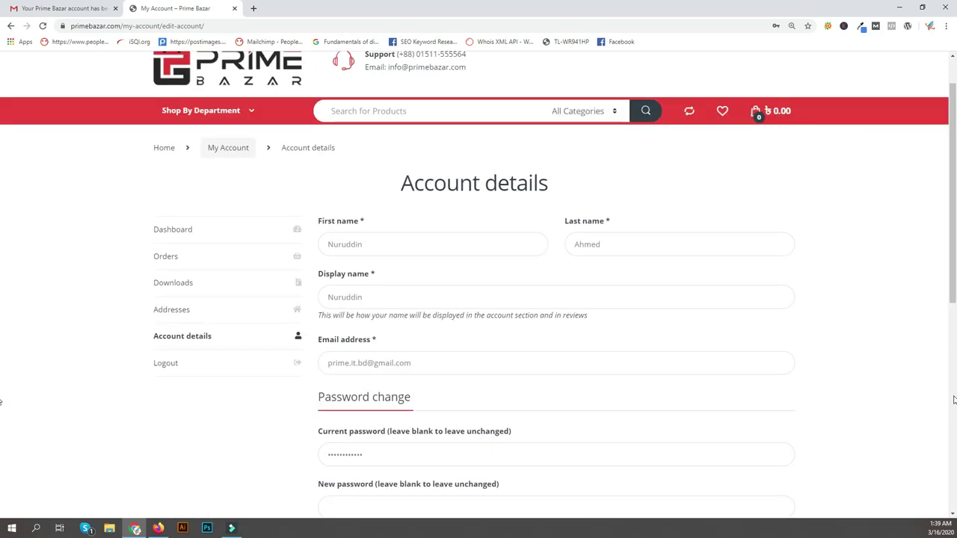
scroll(910, 413, down, 2)
Type a new password, adjusting it until the strength meter shows Strong.
click(101, 342)
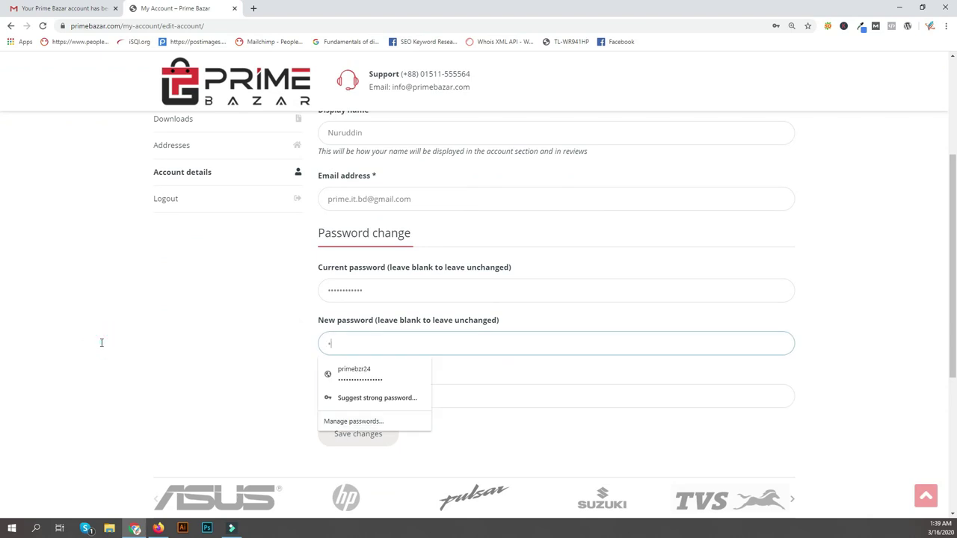
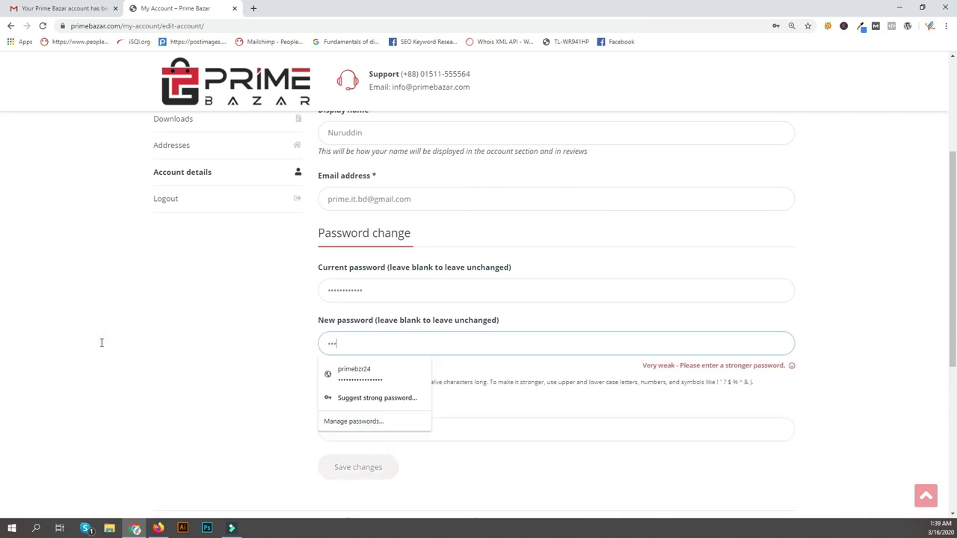
key(BackSpace)
key(BackSpace)
key(BackSpace)
key(BackSpace)
key(BackSpace)
key(BackSpace)
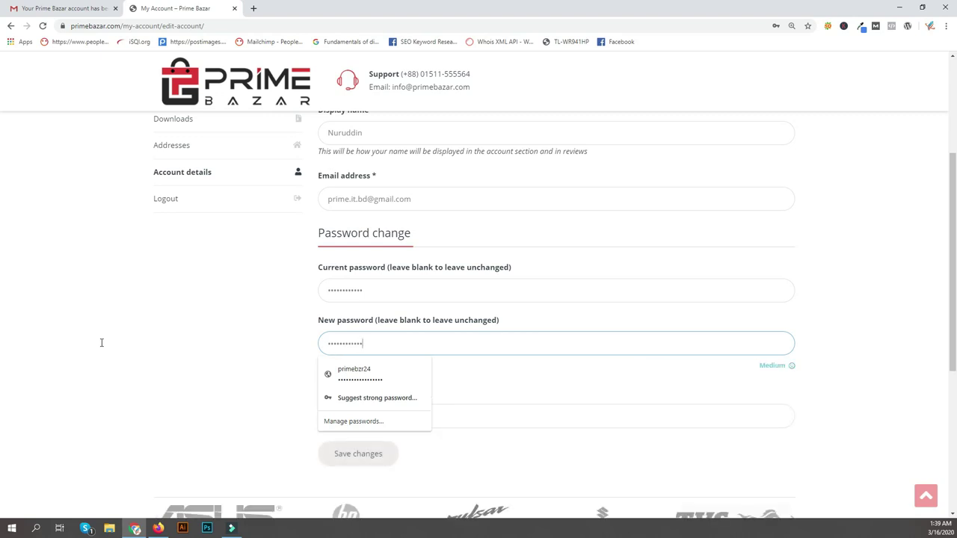
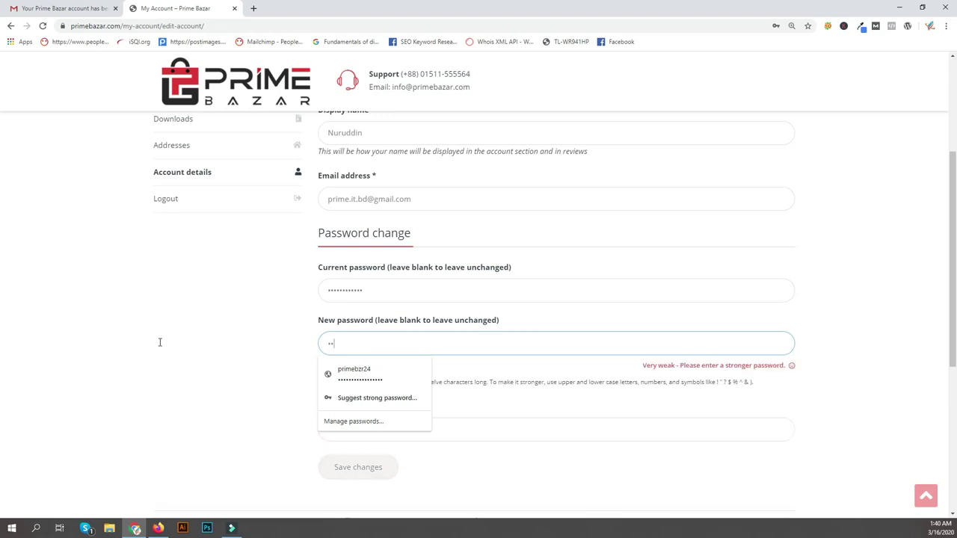
Copy the new password into Confirm new password and save the changes.
click(215, 370)
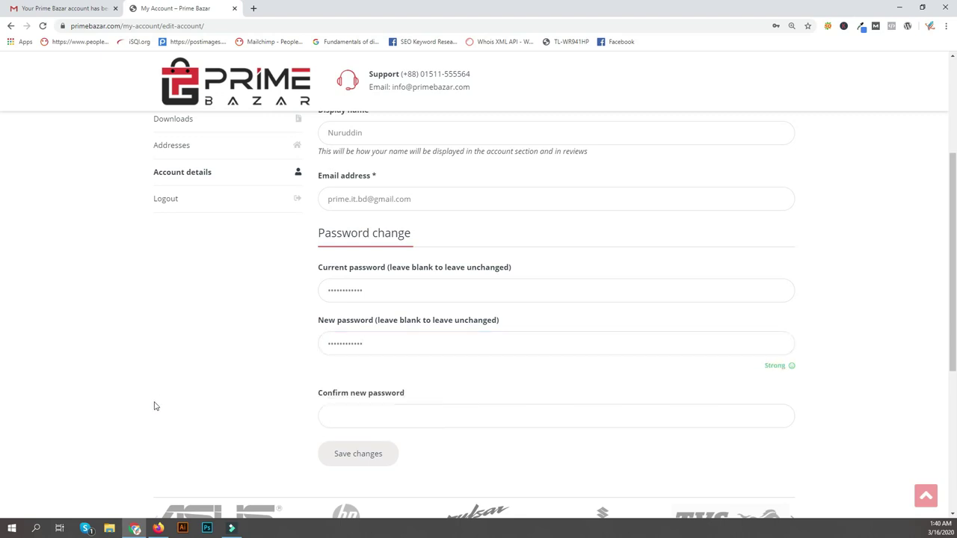
click(105, 346)
key(ctrl+a)
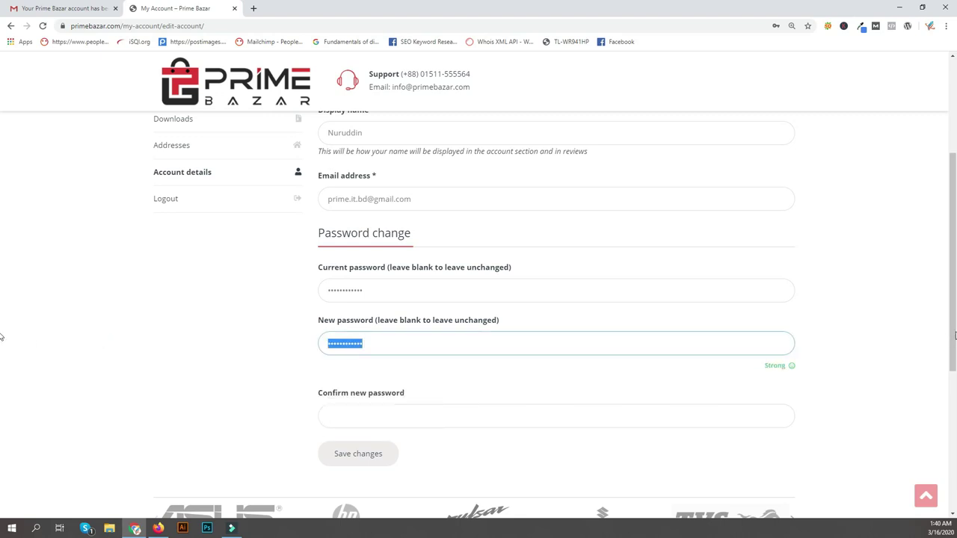
key(ctrl+c)
key(Tab)
key(ctrl+v)
click(163, 441)
key(Tab)
key(Return)
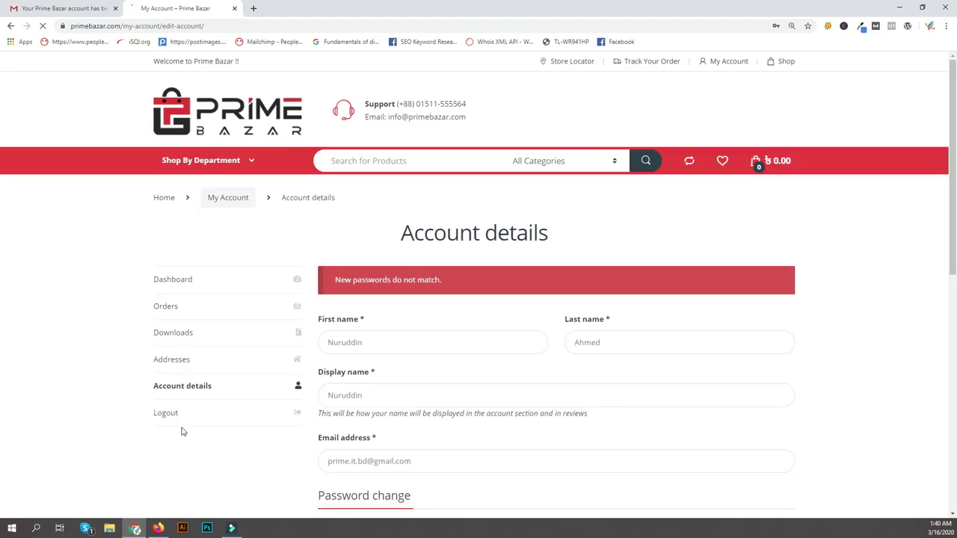
Scroll the account details page to read the 'New passwords do not match' error.
scroll(182, 365, down, 3)
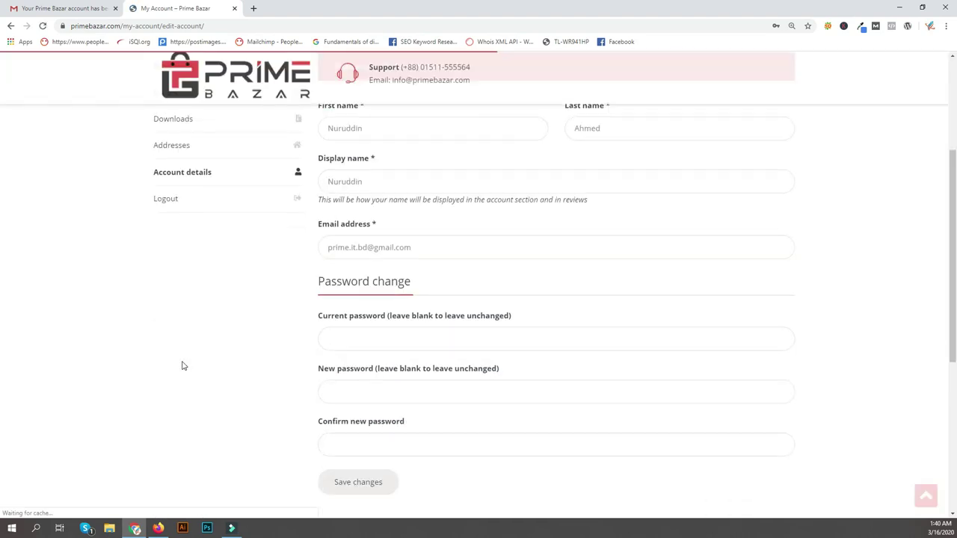
scroll(181, 365, up, 1)
scroll(119, 299, up, 2)
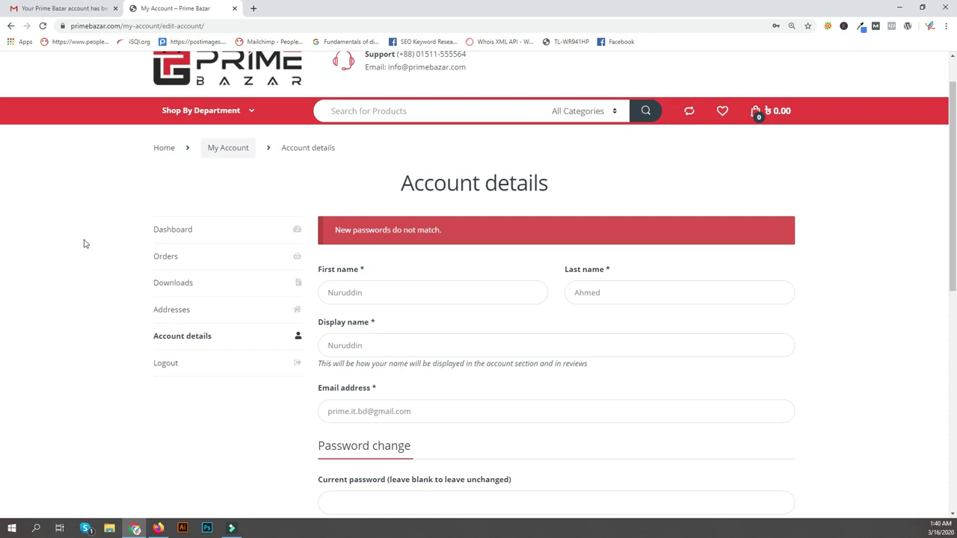
scroll(121, 383, down, 3)
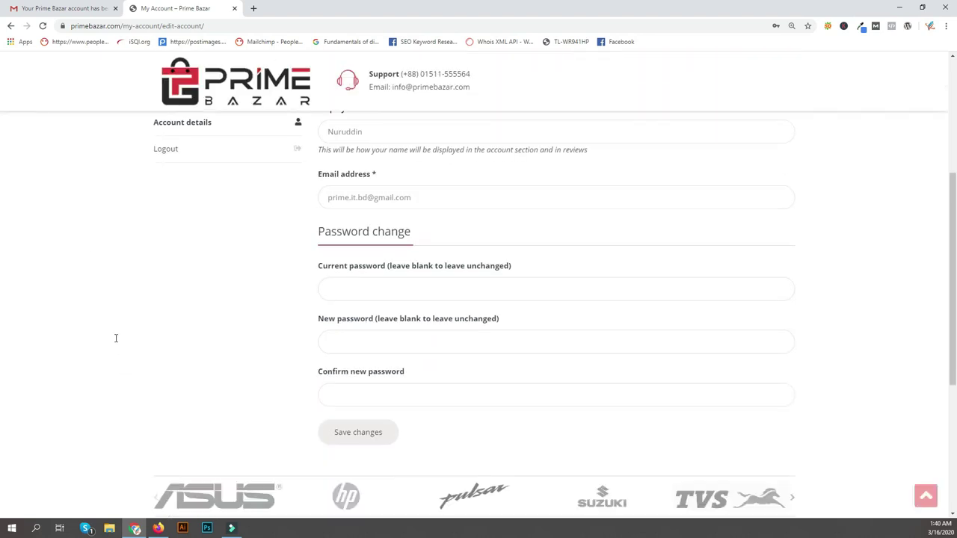
scroll(153, 344, up, 3)
scroll(95, 258, down, 3)
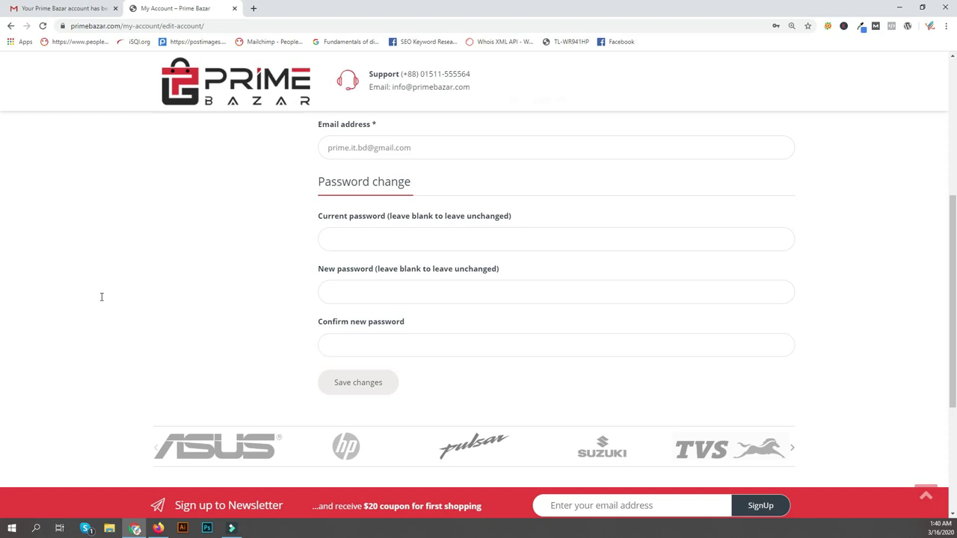
scroll(82, 382, up, 5)
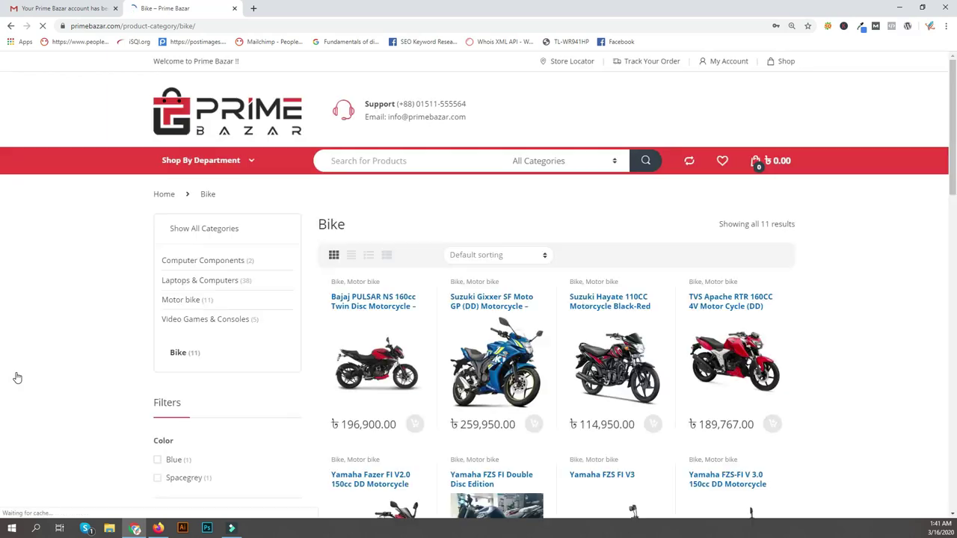
Scroll down the checkout page for the Pulsar NS 160cc order totalling ৳196,900.00.
scroll(22, 378, down, 3)
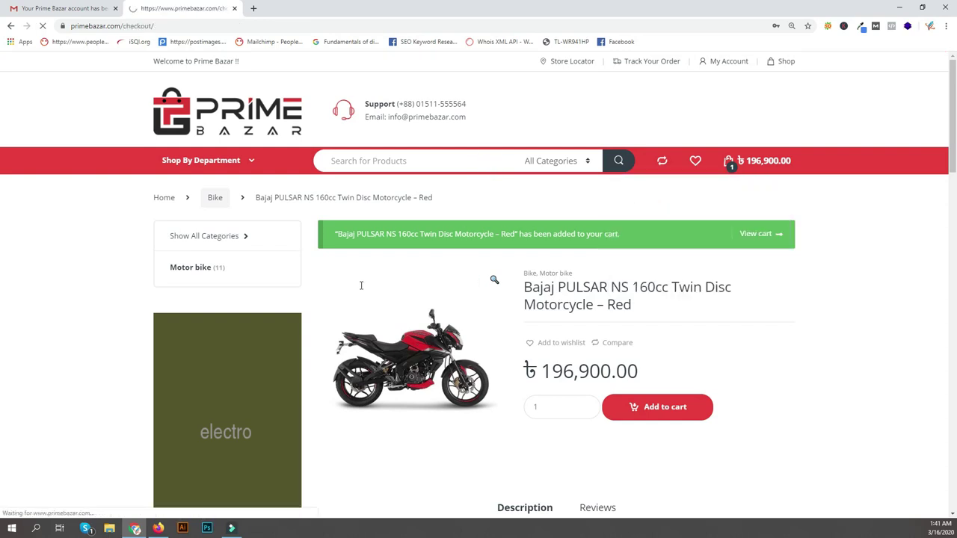
scroll(59, 362, down, 1)
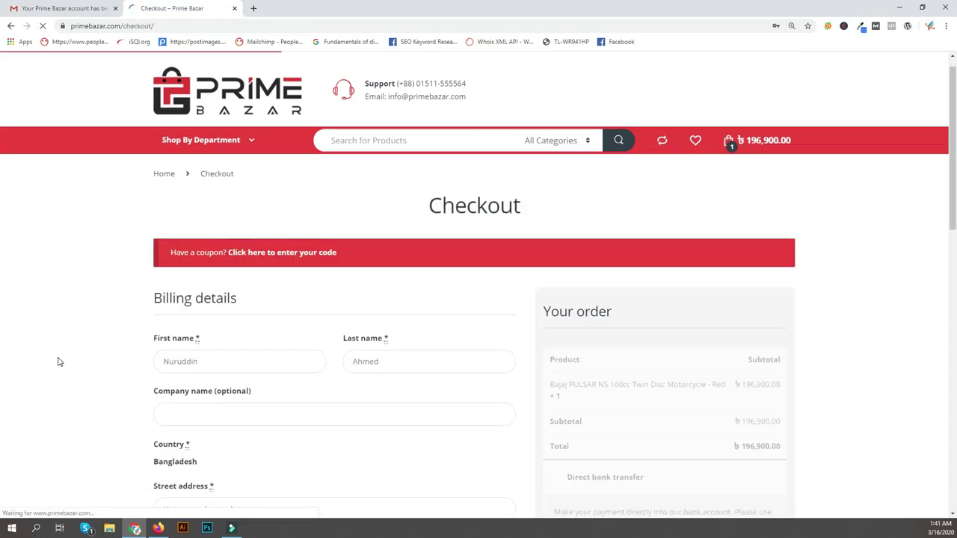
Autofill the billing Town/City field with Dhaka.
scroll(59, 362, down, 3)
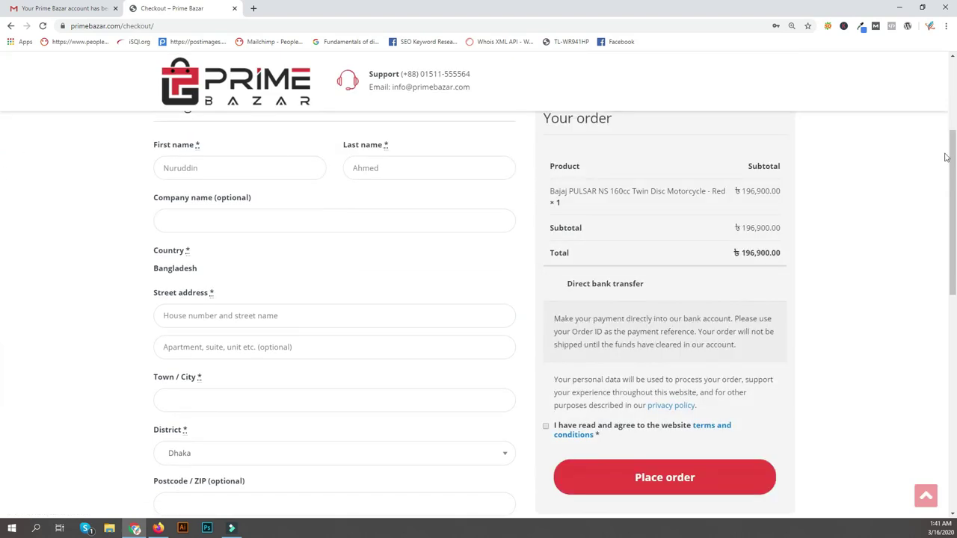
scroll(45, 291, down, 2)
click(3, 253)
key(Down)
key(Return)
click(892, 277)
Fill the billing postcode and phone number from saved autofill suggestions.
key(Tab)
key(Tab)
key(Down)
key(Return)
scroll(924, 389, down, 1)
key(Tab)
key(Down)
key(Down)
key(Return)
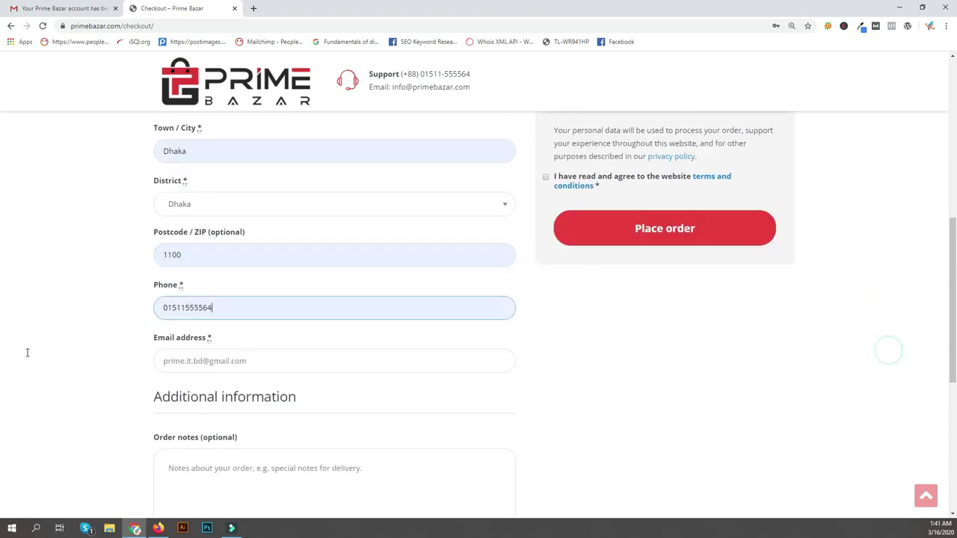
Agree to the website terms and conditions and submit the Pulsar order.
scroll(26, 352, down, 2)
scroll(30, 352, up, 2)
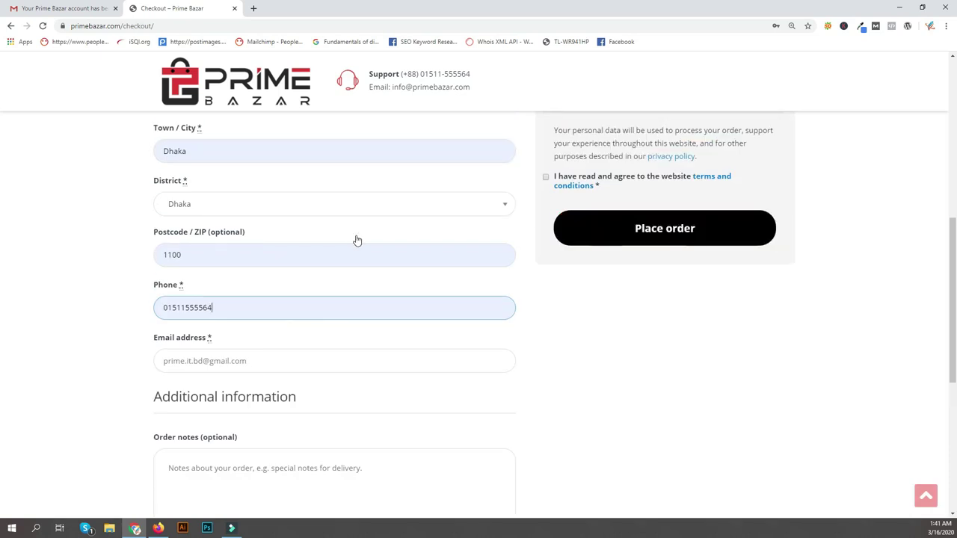
scroll(269, 291, up, 1)
key(Tab)
key(space)
key(Tab)
key(Return)
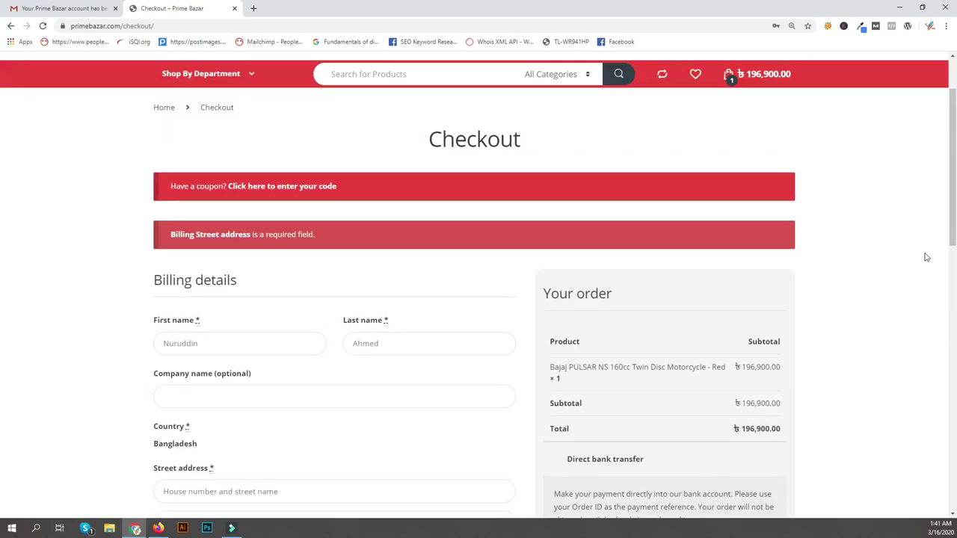
After the required street address error, autofill both billing street address lines.
scroll(926, 257, down, 3)
key(Down)
key(Down)
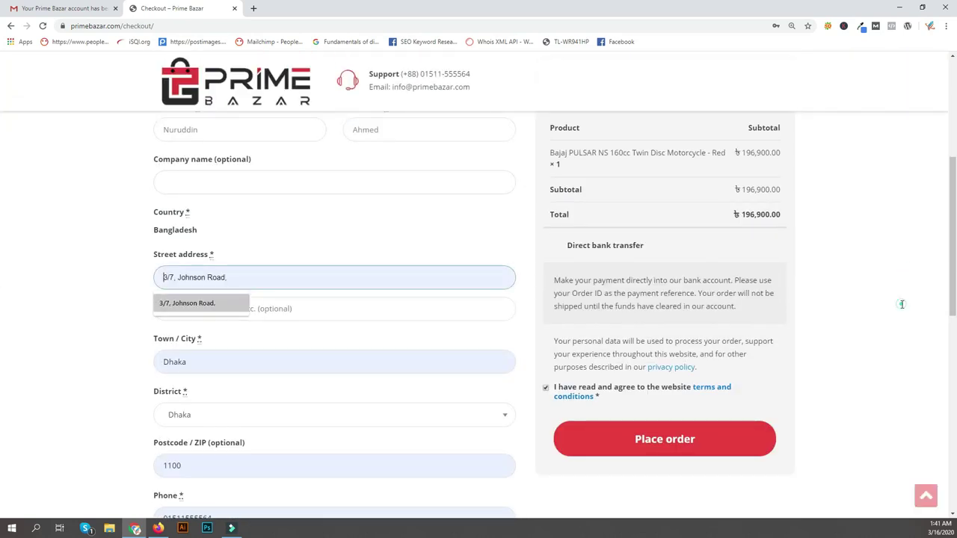
key(Return)
key(Tab)
key(Down)
key(Down)
key(Return)
scroll(848, 187, up, 3)
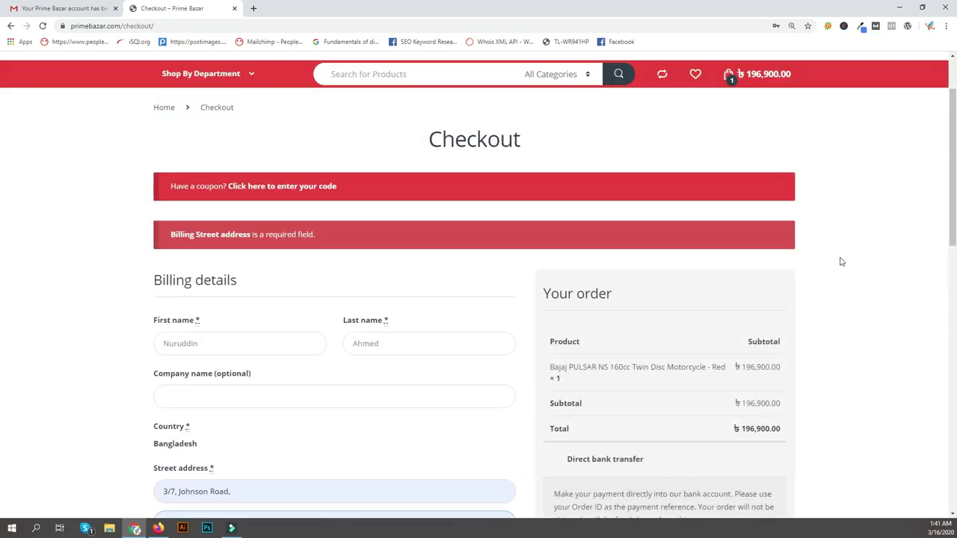
scroll(73, 256, down, 2)
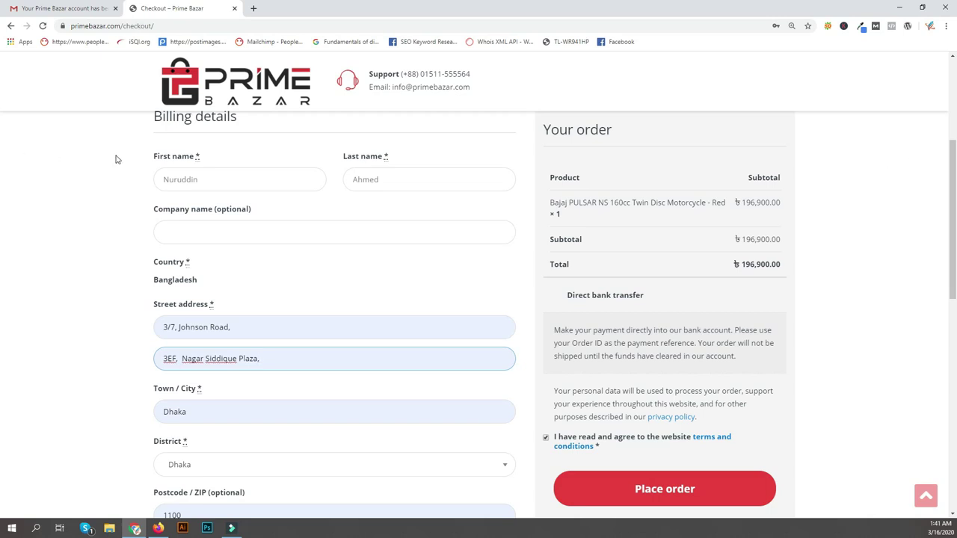
scroll(36, 184, up, 2)
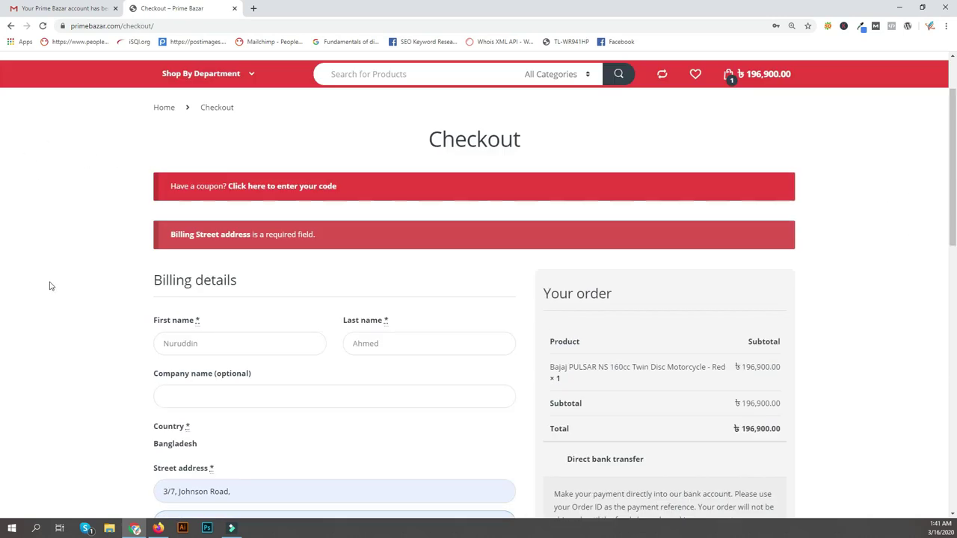
scroll(50, 287, down, 7)
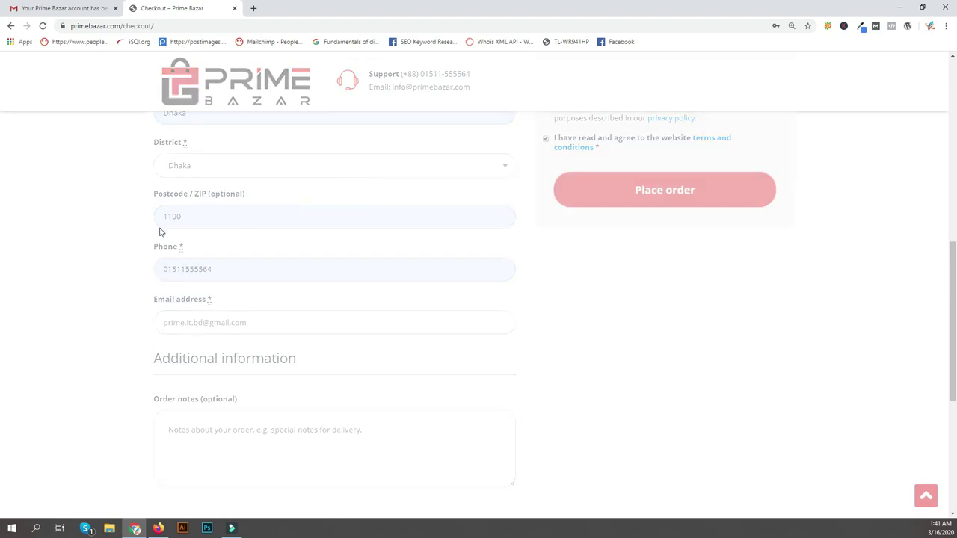